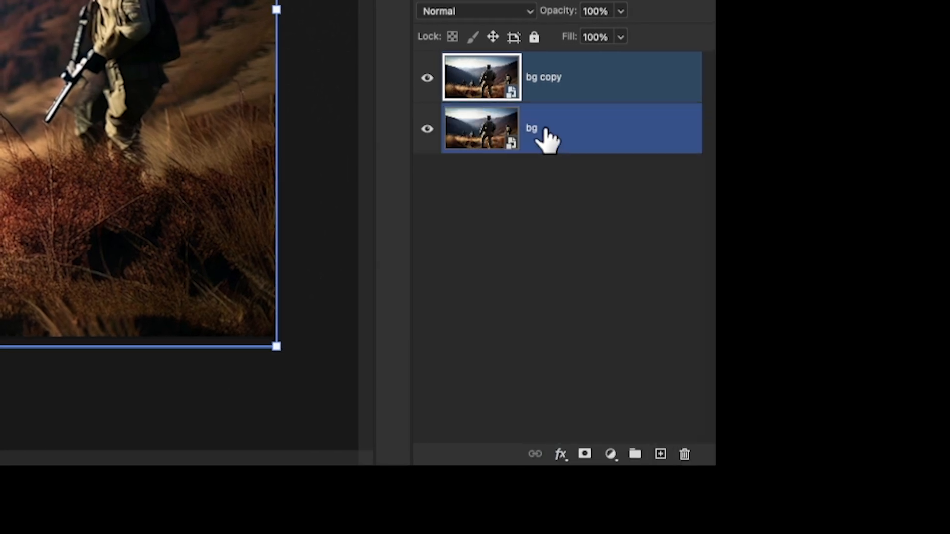
Rename the lower bg layer as master
double_click(535, 130)
text(master)
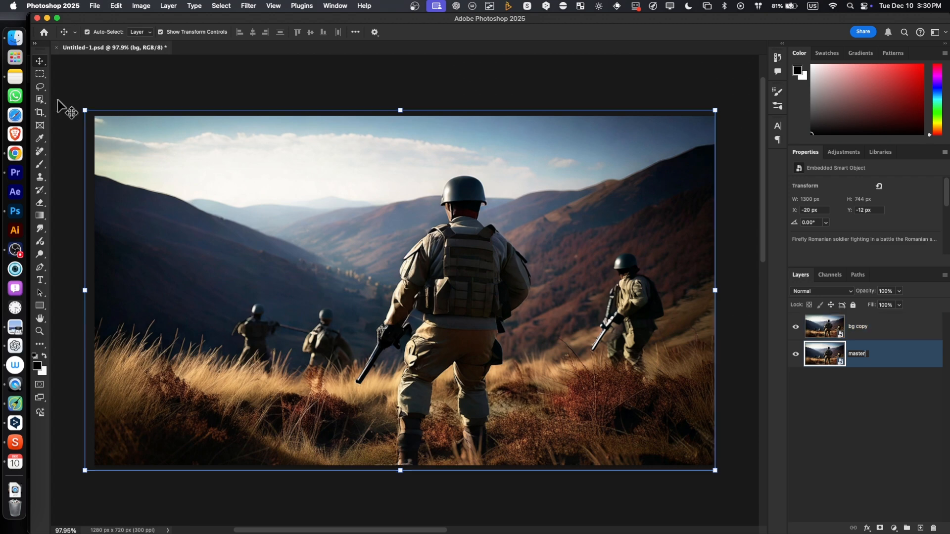
Select the foreground soldier on the bg copy layer with the Object Selection tool and enter Select and Mask
click(40, 100)
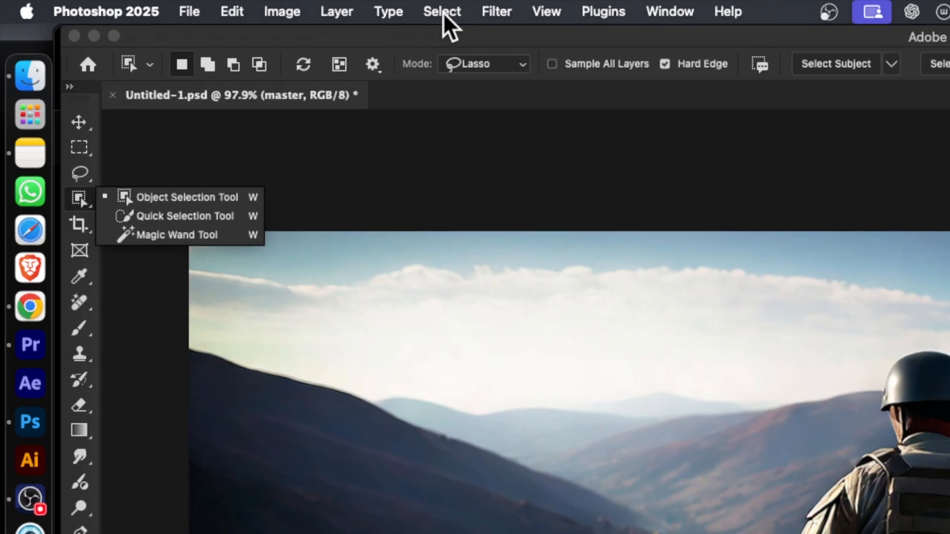
click(222, 6)
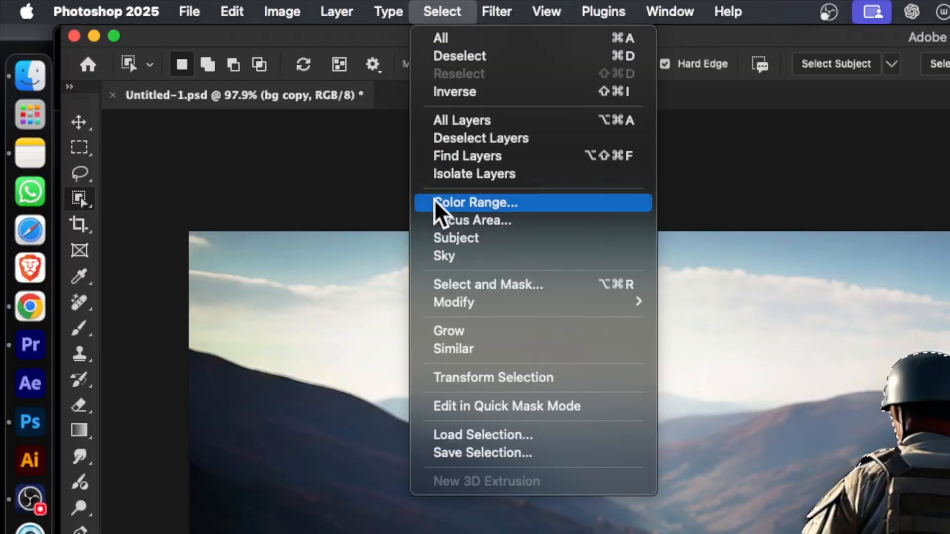
click(460, 285)
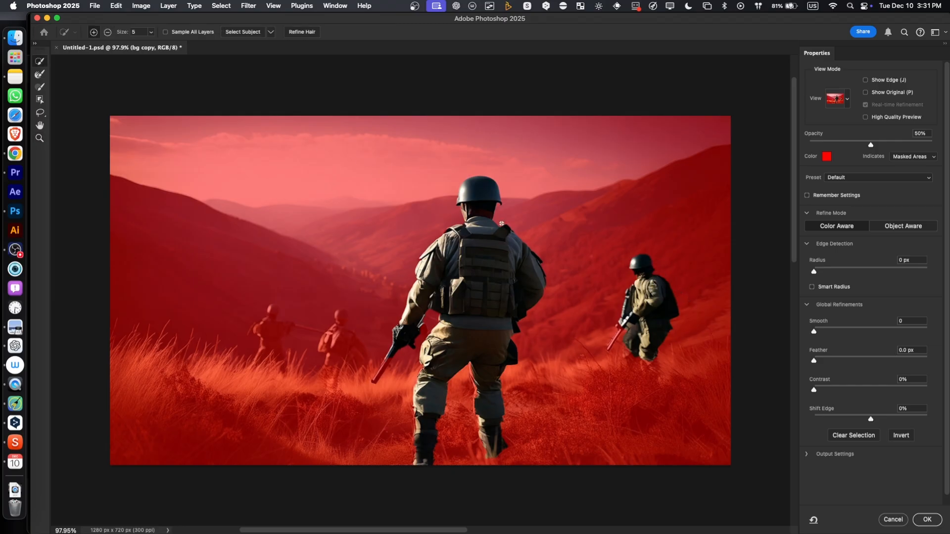
Refine the selection by excluding the background soldier and painting in the foreground soldier's missing gun barrel
mouse_move(570, 267)
mouse_down()
mouse_move(582, 271)
mouse_move(610, 246)
mouse_move(599, 233)
mouse_up()
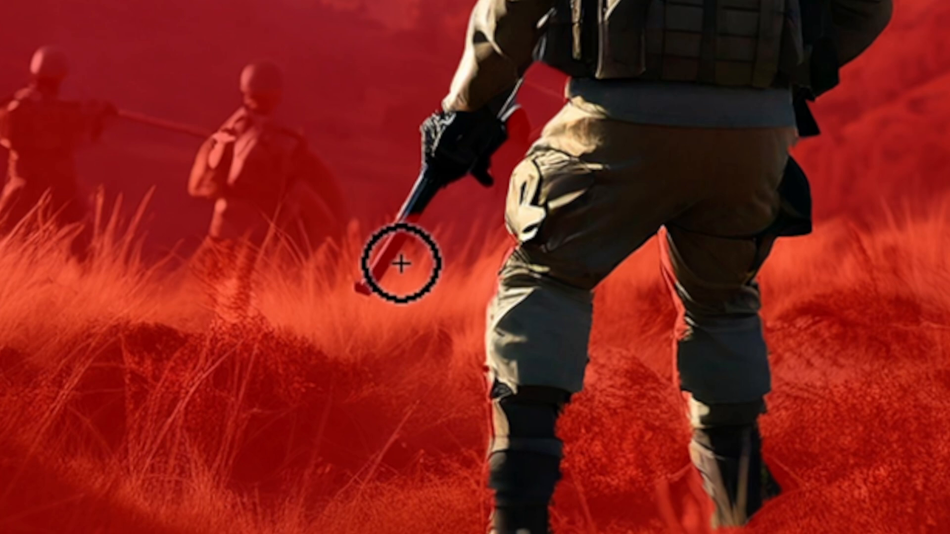
key(z)
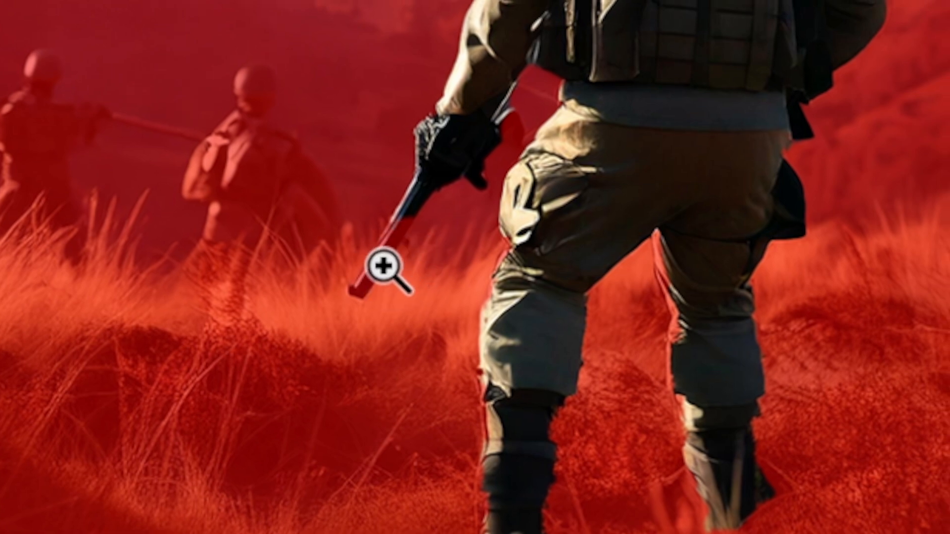
click(384, 258)
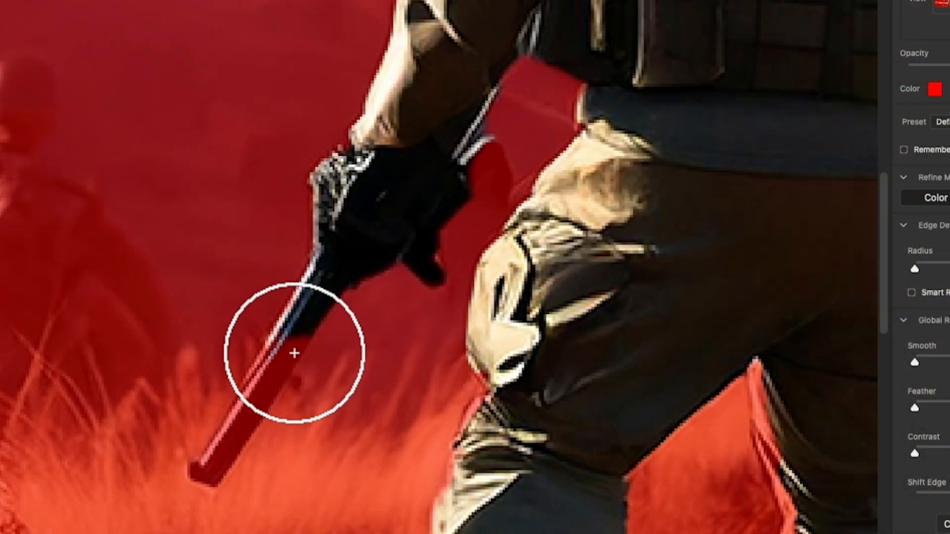
mouse_move(299, 358)
mouse_down()
mouse_move(270, 355)
mouse_move(292, 351)
mouse_move(204, 470)
mouse_up()
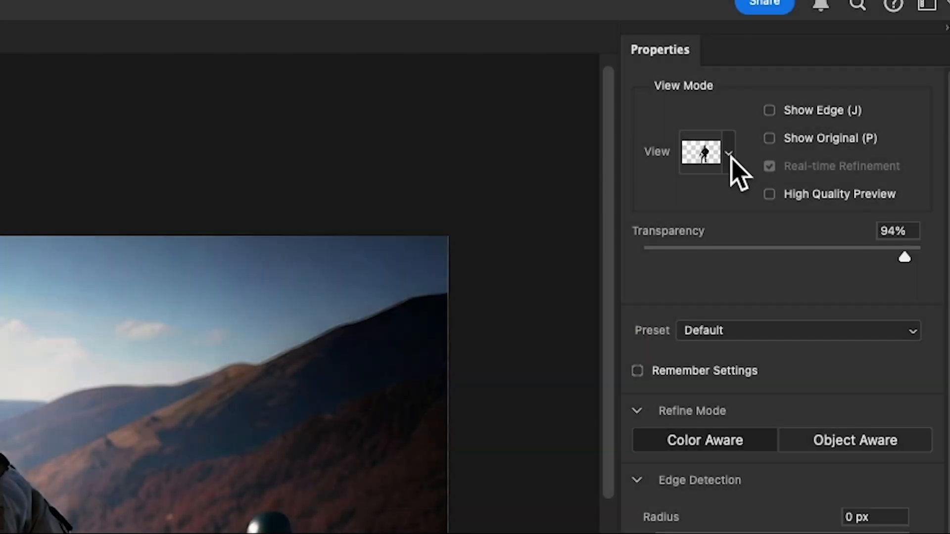
Switch the selection preview to the red overlay on masked areas and lower the overlay opacity
click(729, 154)
click(665, 296)
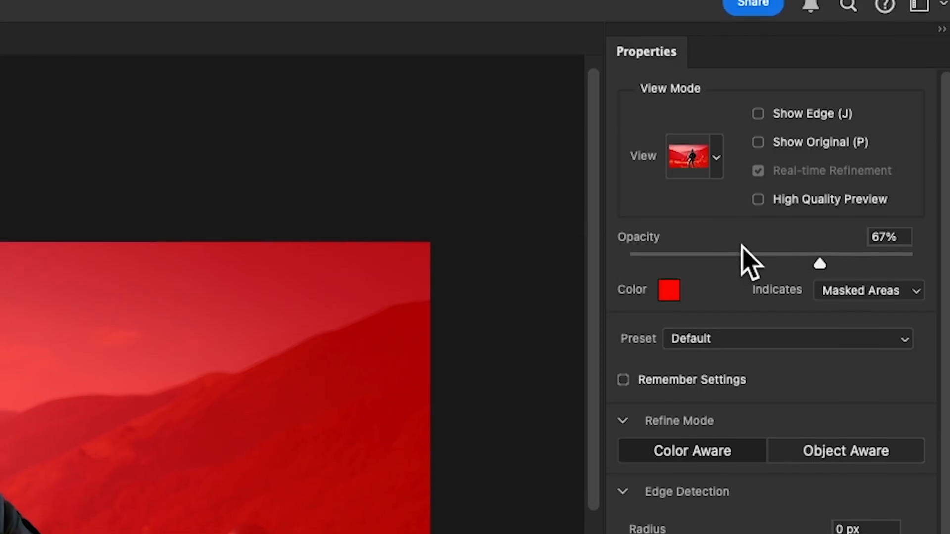
drag(821, 262, 733, 260)
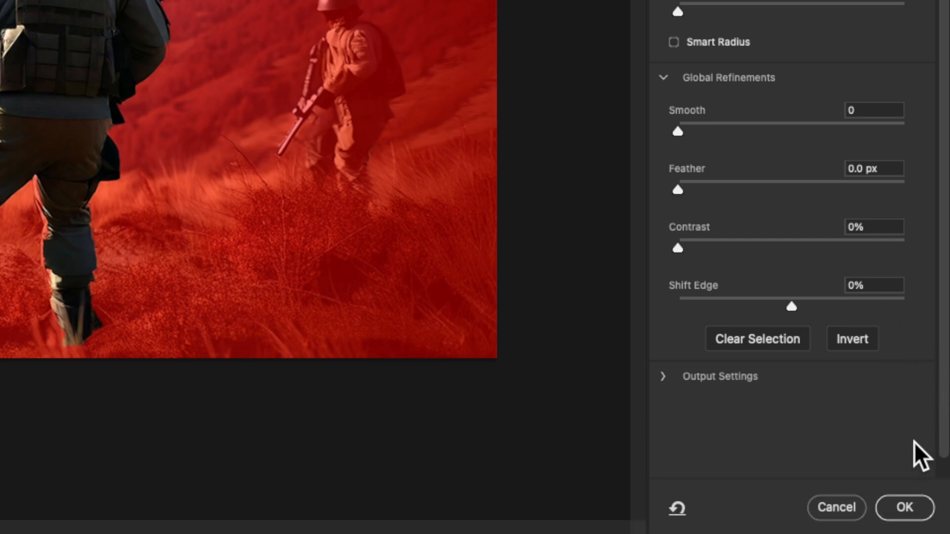
Accept the refined selection and apply it as a layer mask on the bg copy layer
click(904, 507)
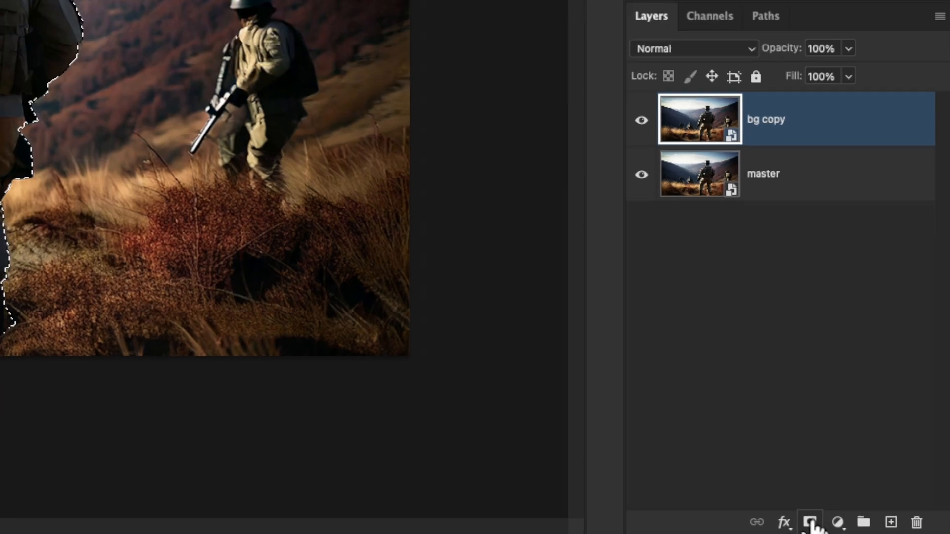
click(880, 528)
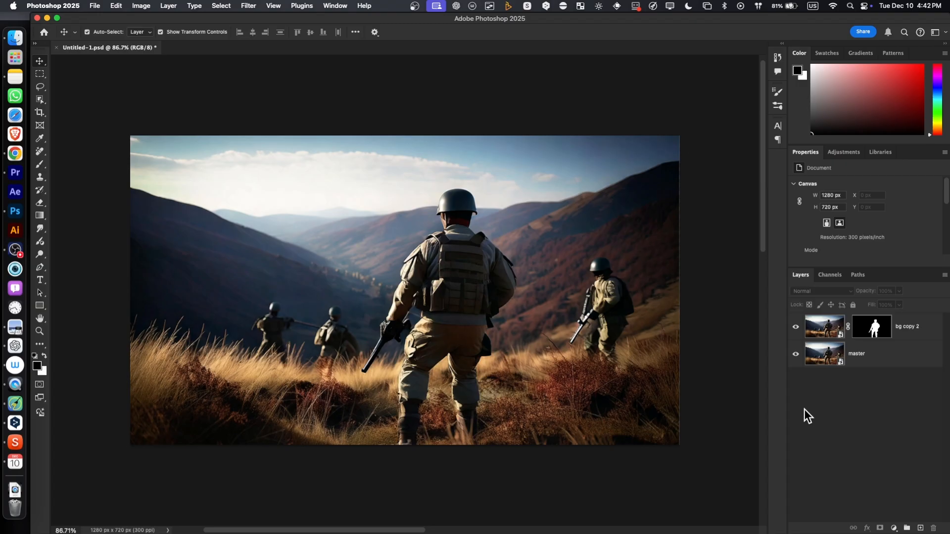
Load the soldier-shaped layer mask of bg copy 2 as a selection
click(822, 357)
click(872, 333)
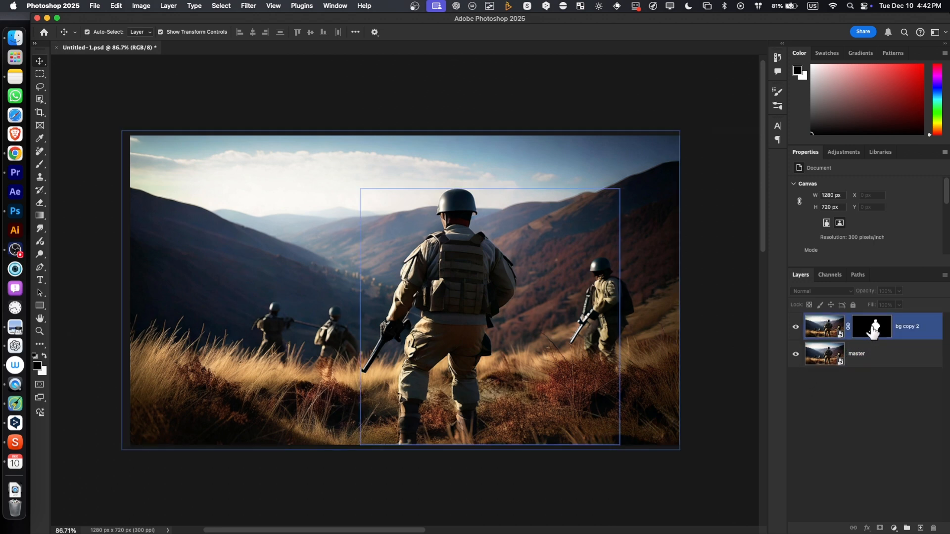
drag(873, 332, 875, 328)
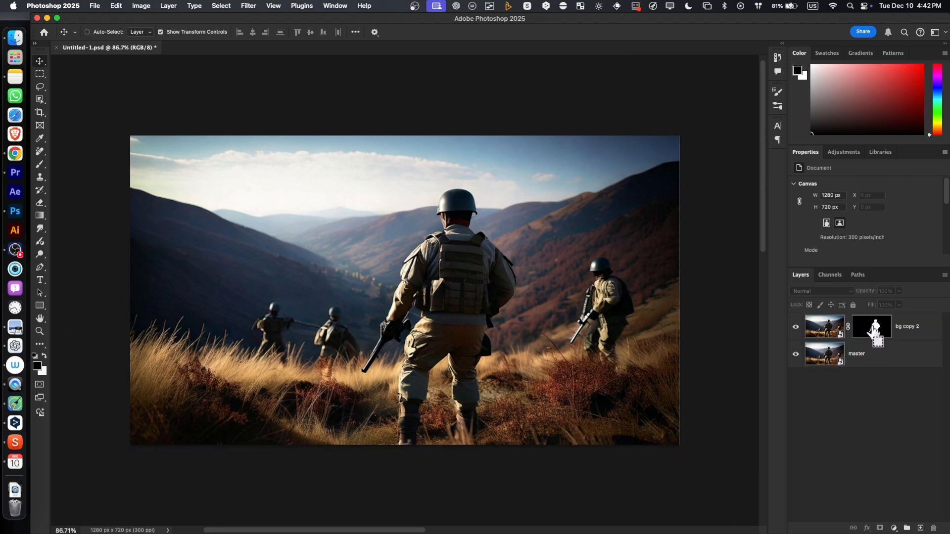
click(406, 180)
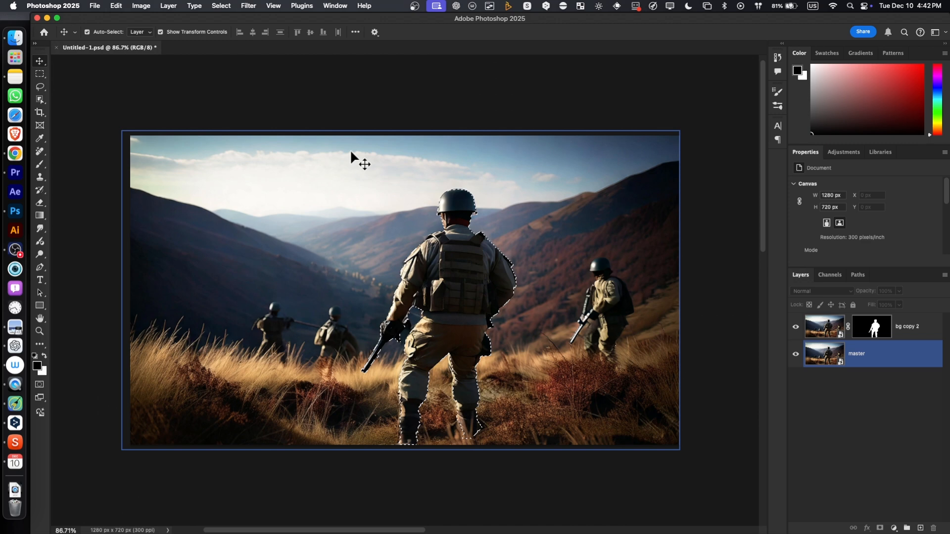
Expand the soldier selection by 13 pixels
click(220, 7)
mouse_move(258, 148)
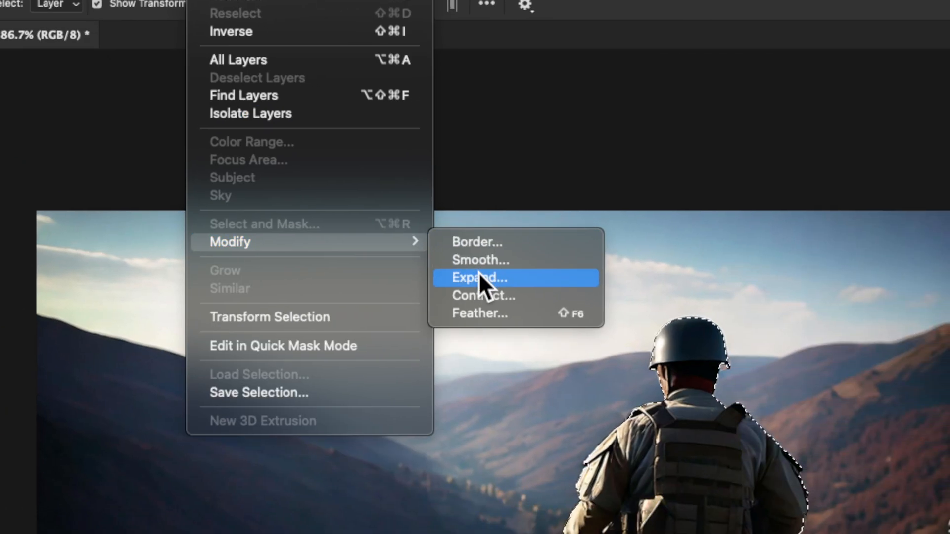
click(679, 314)
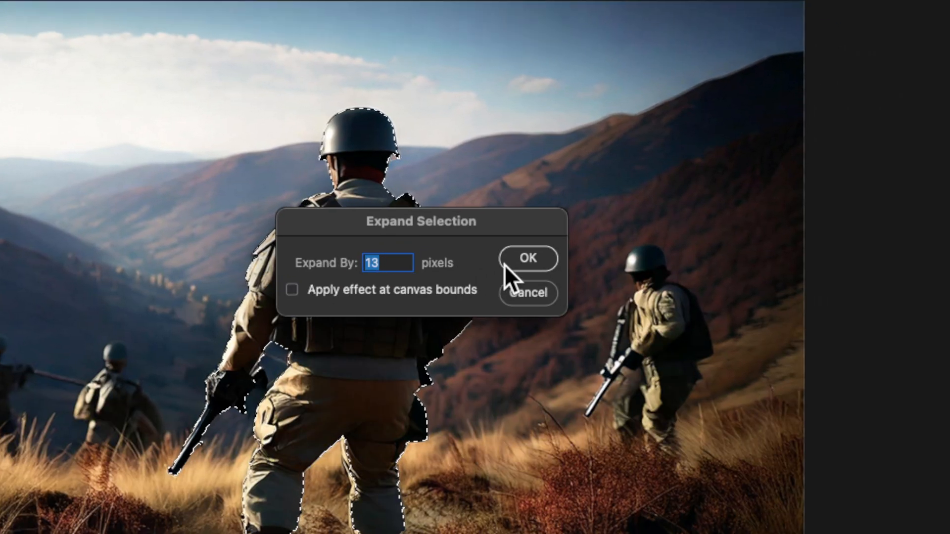
click(618, 261)
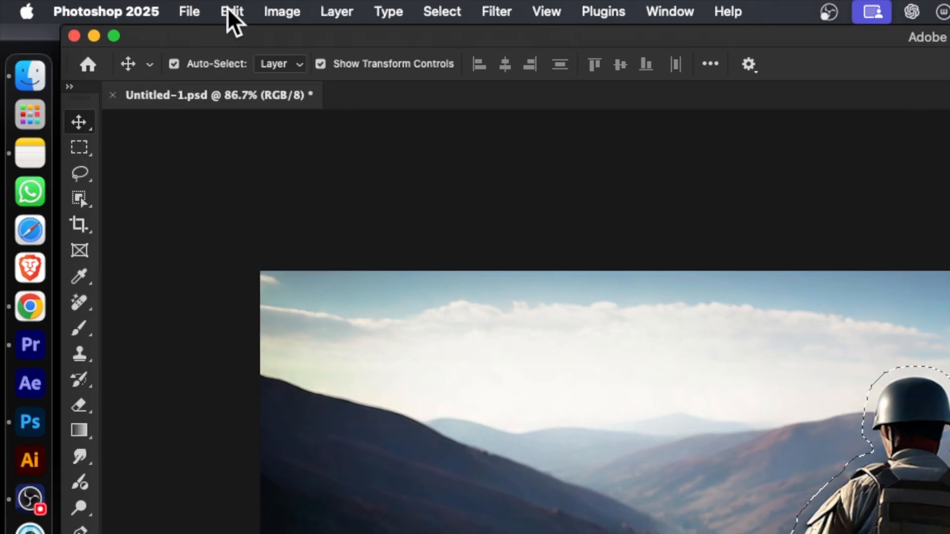
Replace the foreground soldier using Generative Fill without a prompt, and try the second and third variations
click(116, 7)
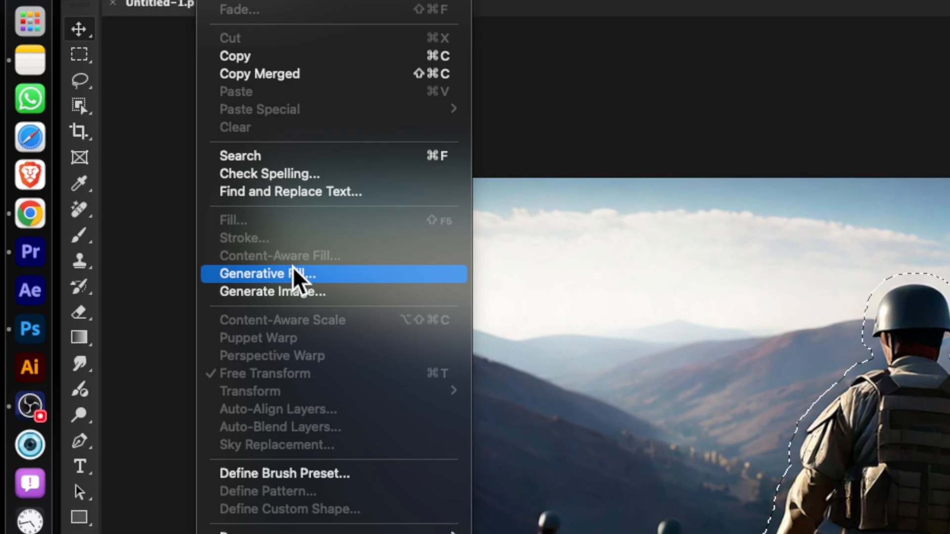
click(293, 267)
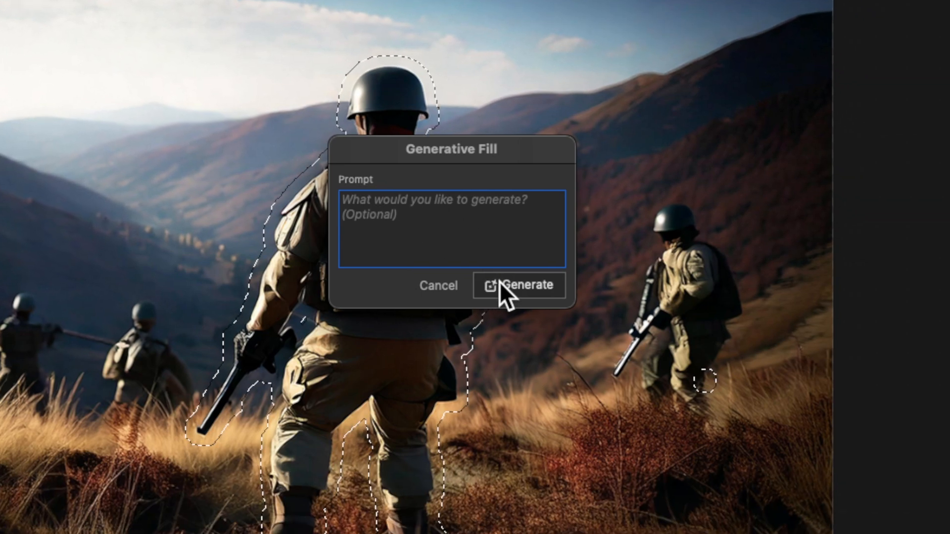
click(500, 281)
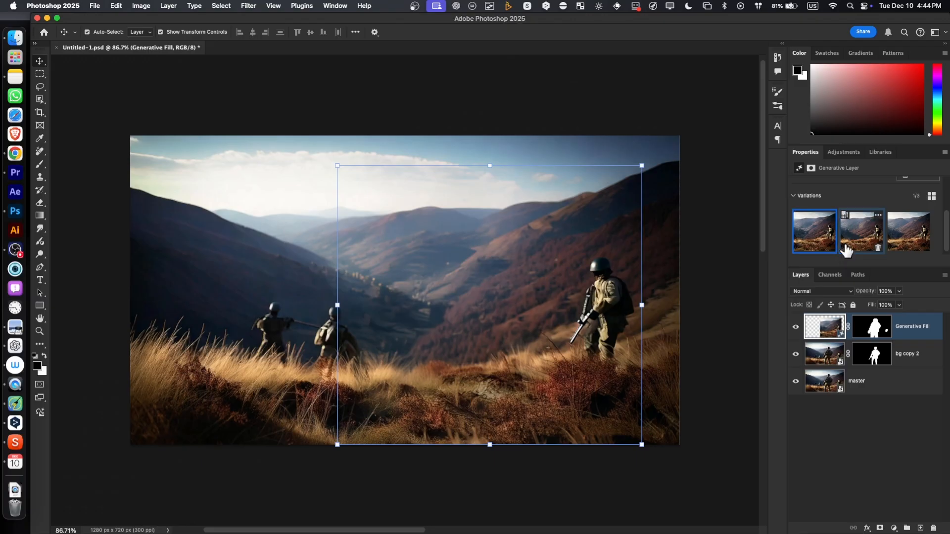
click(861, 246)
click(892, 247)
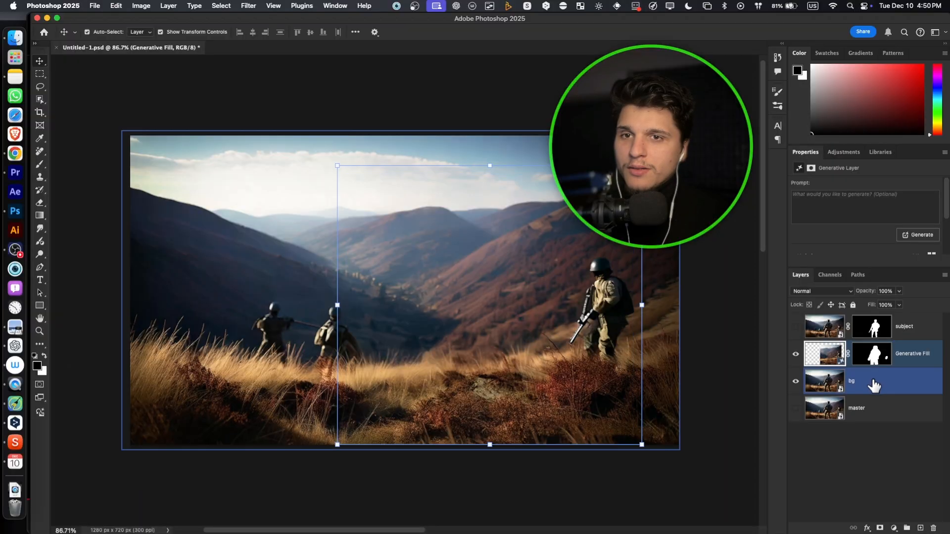
Select the bg and Generative Fill layers together, check the fill on its own, and merge the two layers
click(867, 384)
shift+click(931, 355)
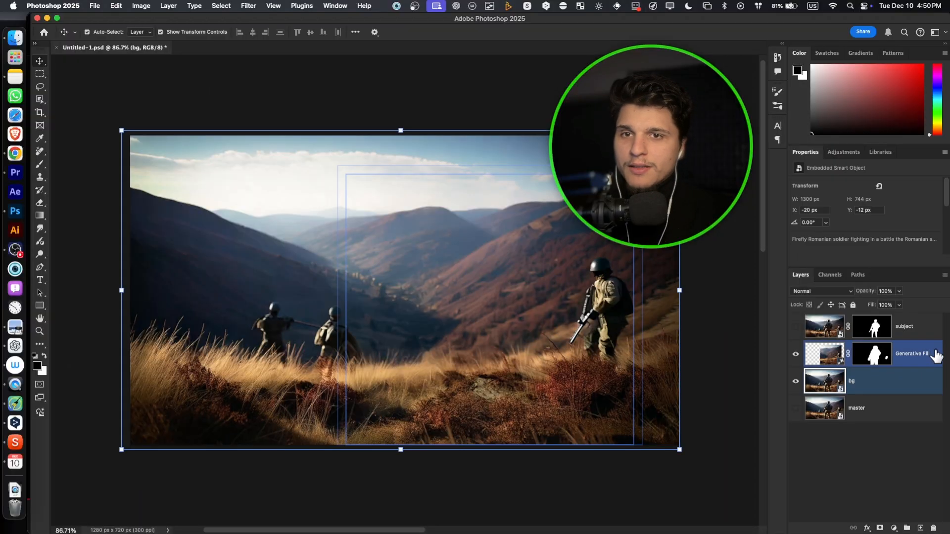
click(796, 382)
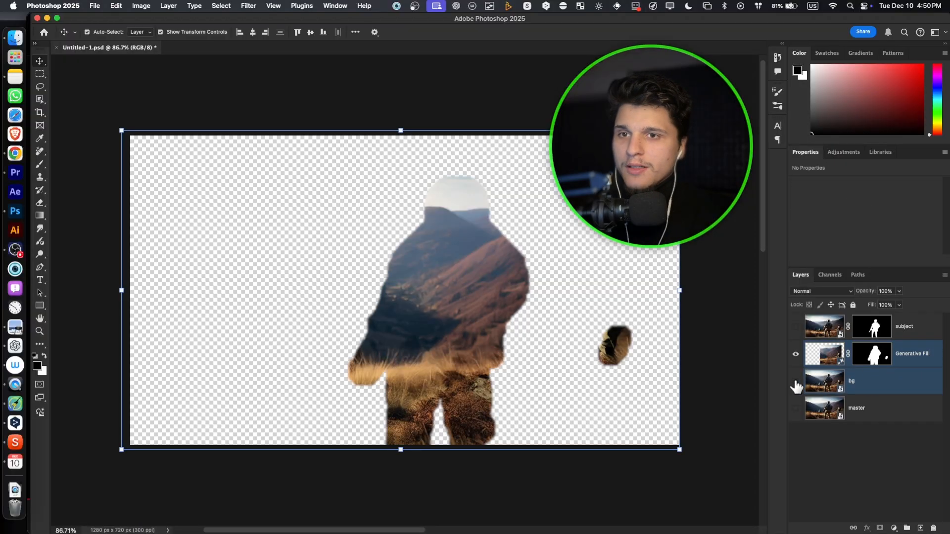
click(795, 382)
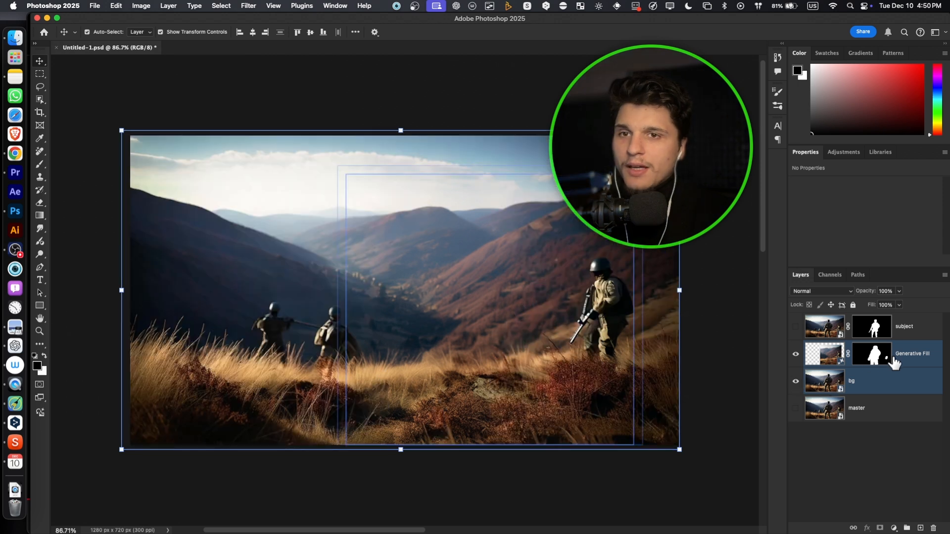
key(super+e)
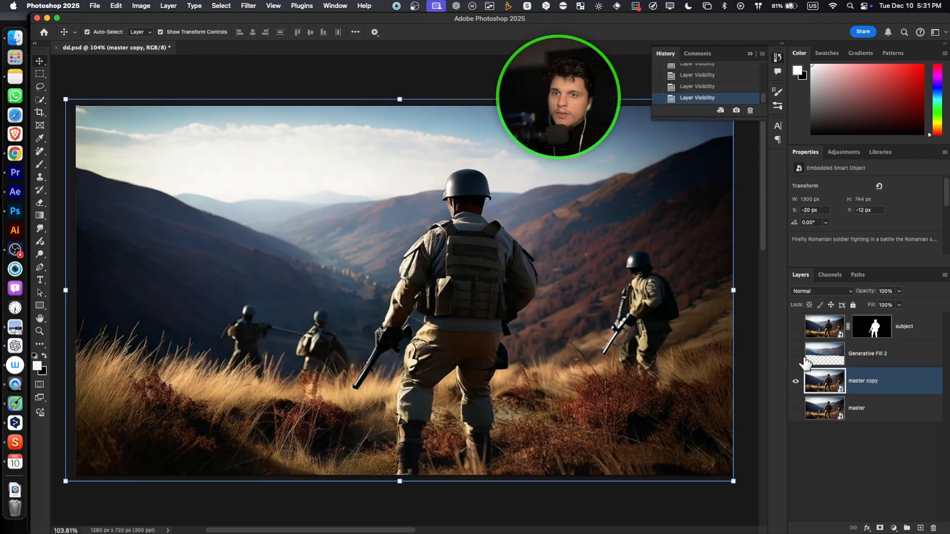
Show the Generative Fill 2 and subject layers to preview the separated scene, and hide both again
click(796, 354)
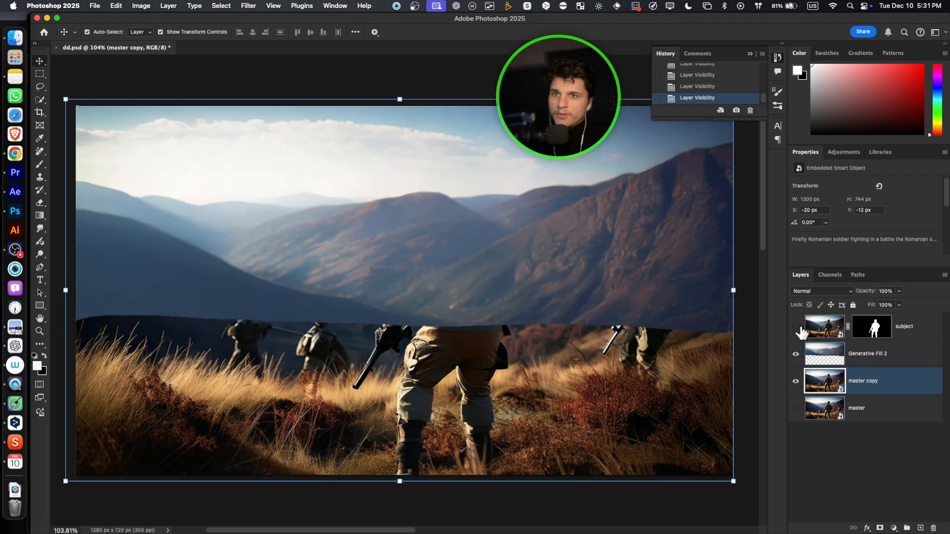
click(795, 327)
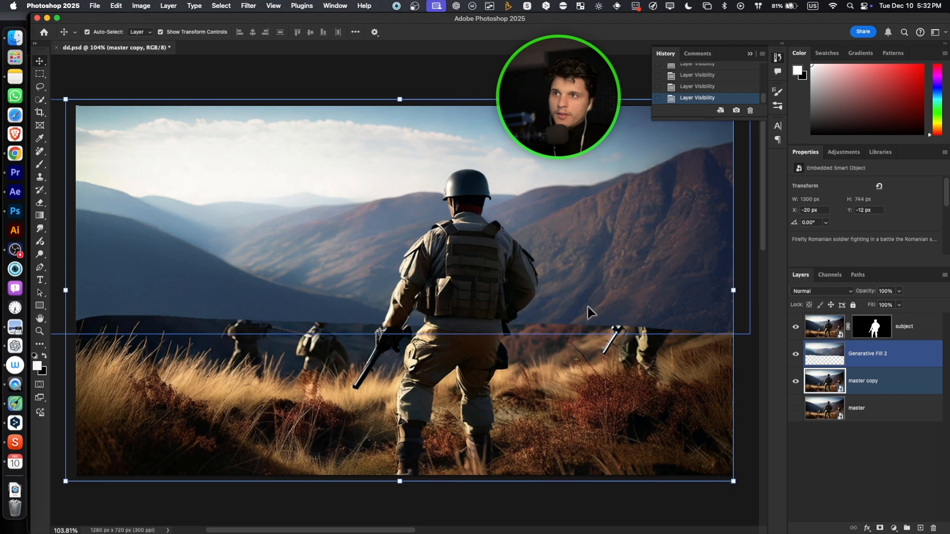
click(796, 354)
click(796, 327)
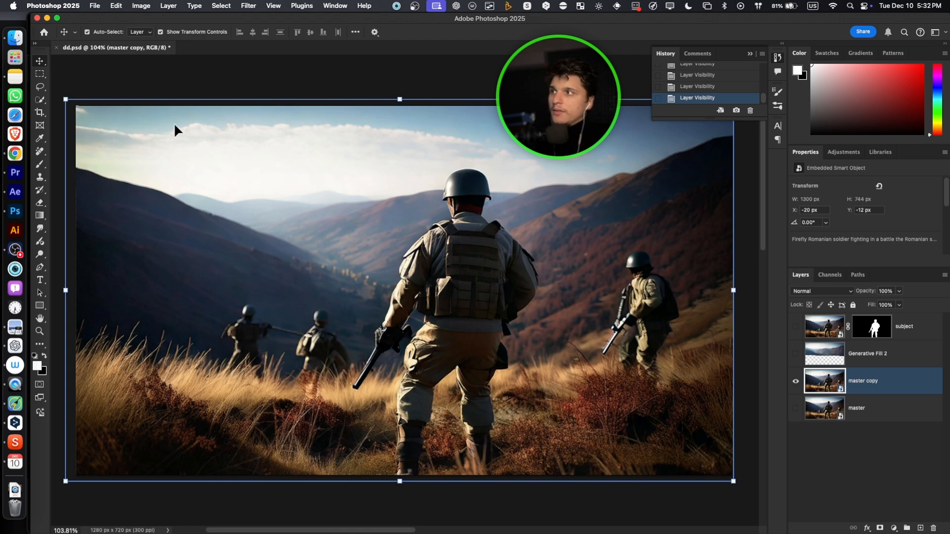
Select the sky and distant valley on the master copy layer with the Quick Selection tool, adding and subtracting areas
click(42, 100)
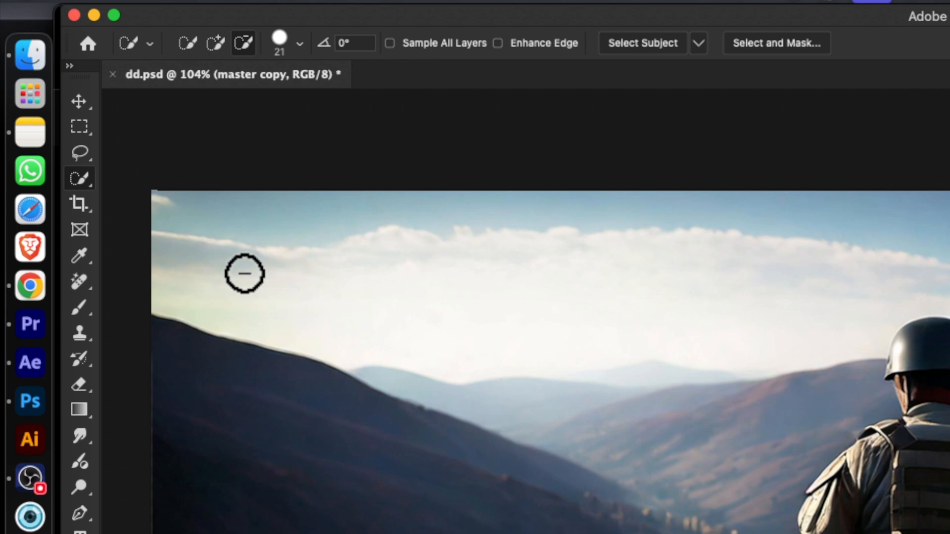
drag(244, 273, 393, 308)
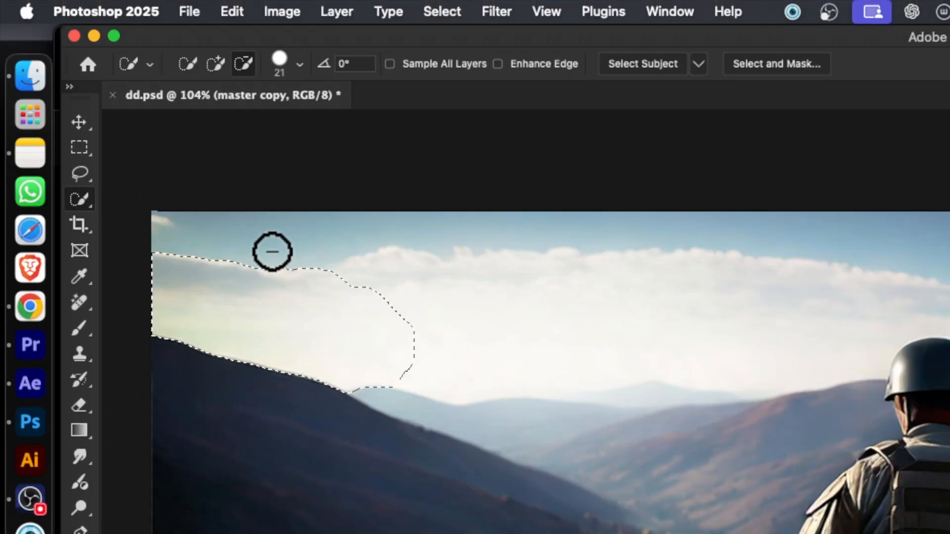
click(215, 63)
mouse_move(257, 201)
mouse_down()
mouse_move(299, 265)
mouse_move(489, 275)
mouse_up()
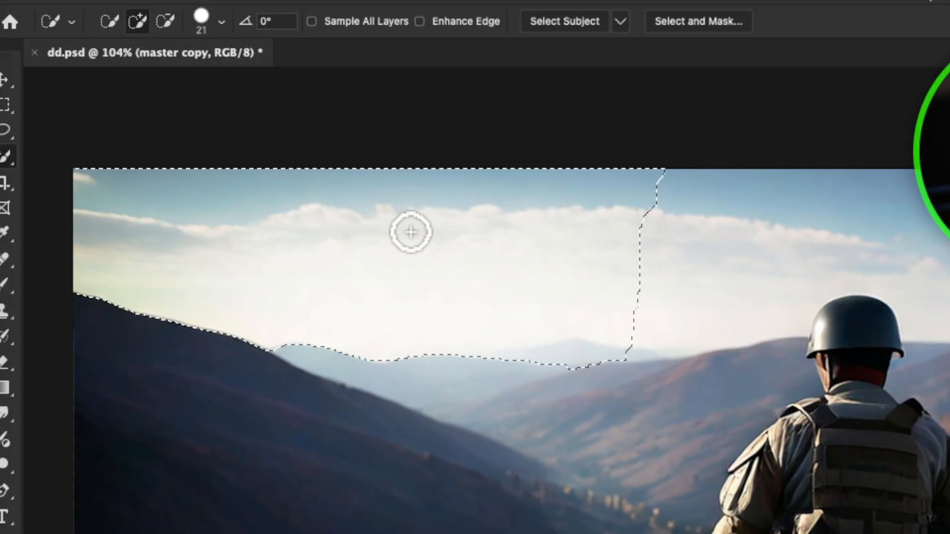
mouse_move(411, 232)
mouse_down()
mouse_move(824, 290)
mouse_move(838, 264)
mouse_up()
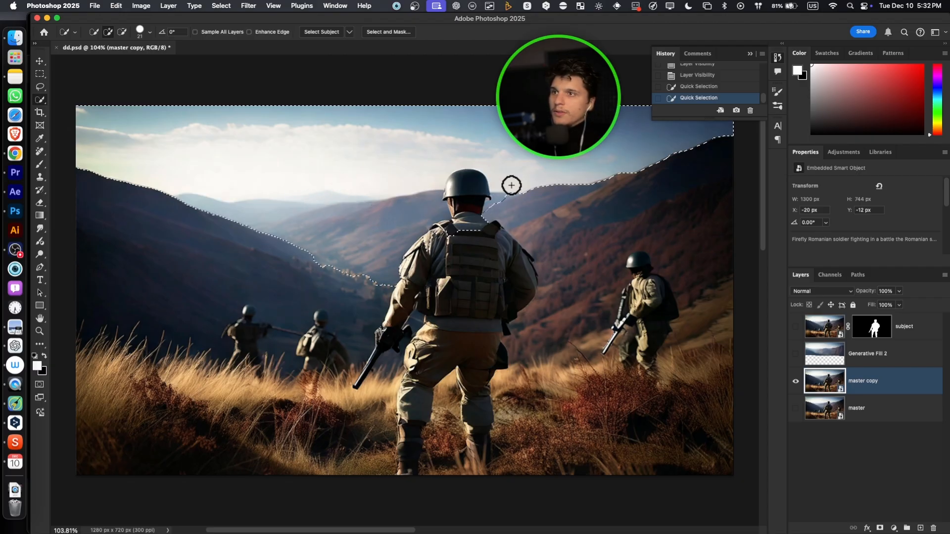
click(558, 224)
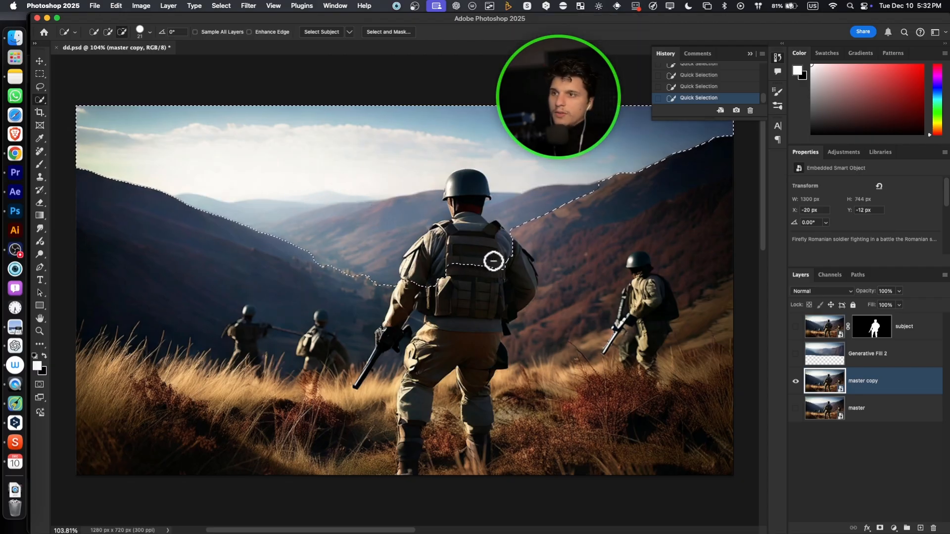
Invert the sky and distant valley selection and add it as a layer mask on the master copy layer
right_click(333, 143)
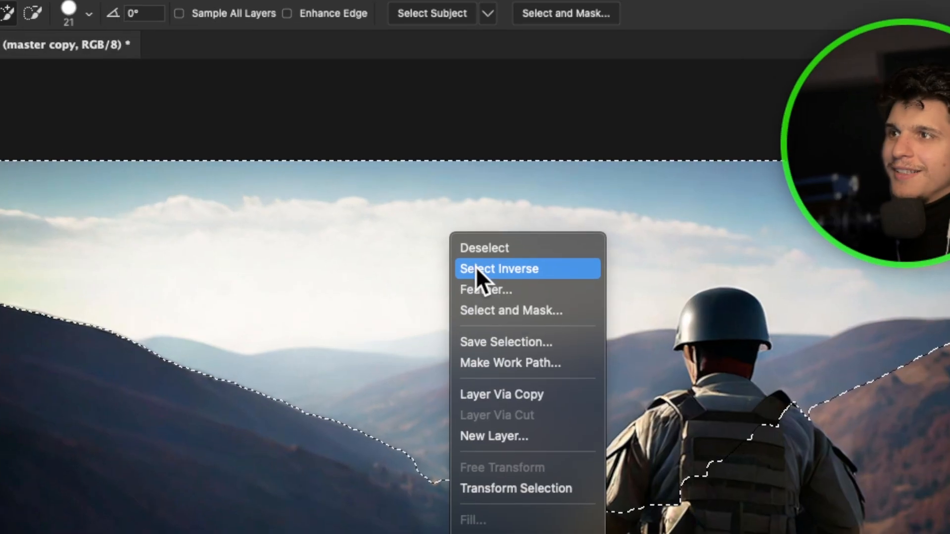
click(479, 269)
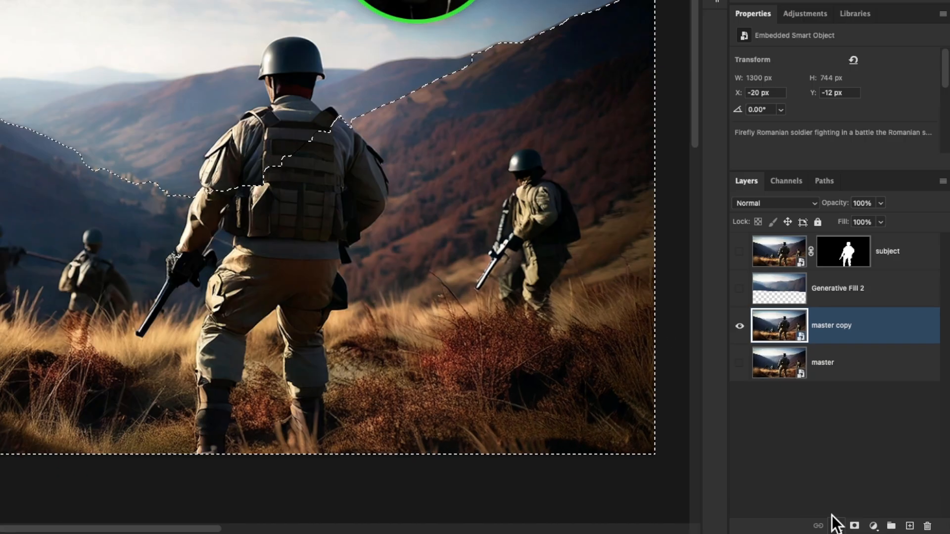
click(880, 528)
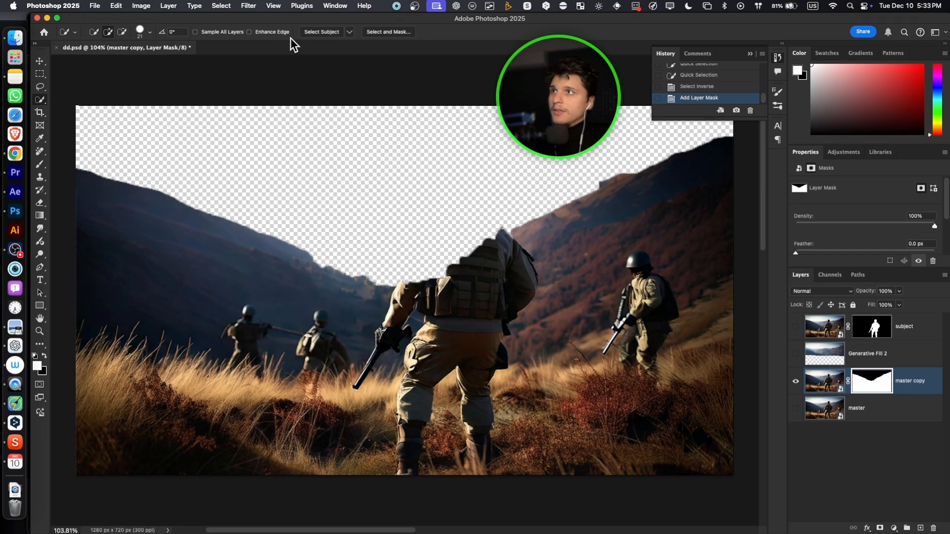
Soften the master copy layer mask's edge with a slight feather in Select and Mask
click(221, 6)
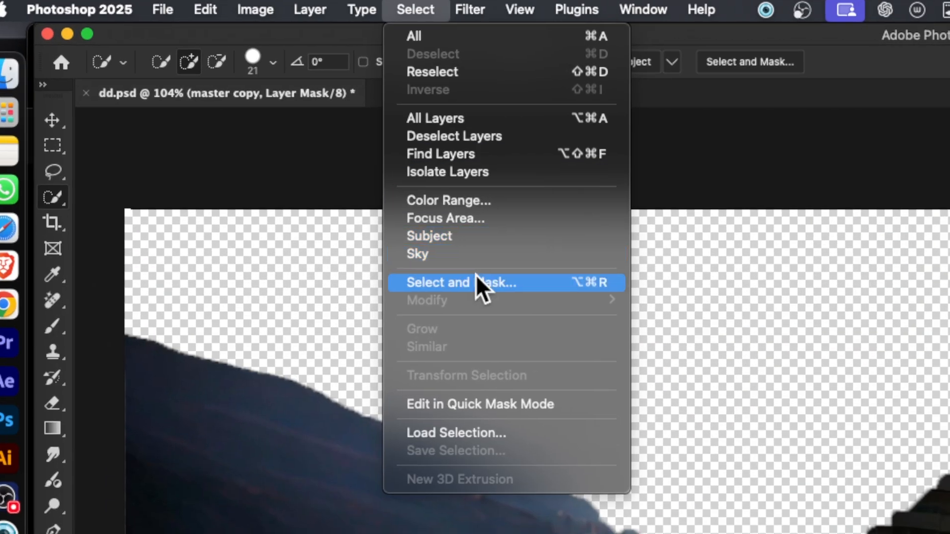
click(259, 142)
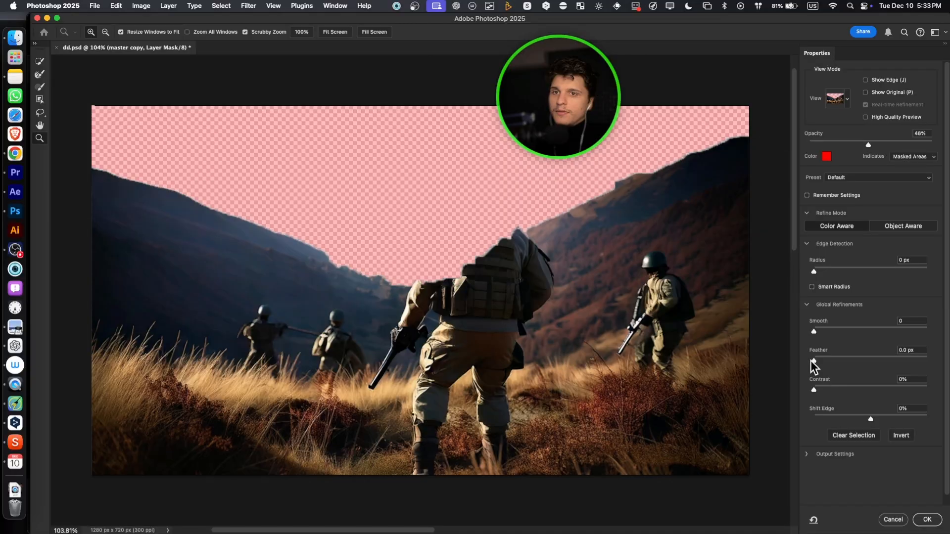
drag(813, 361, 840, 362)
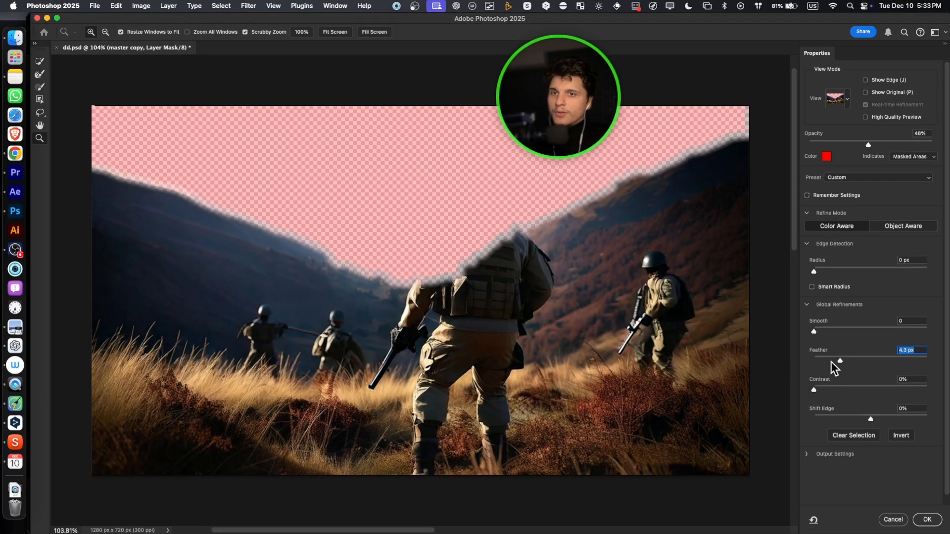
drag(831, 362, 826, 361)
click(925, 518)
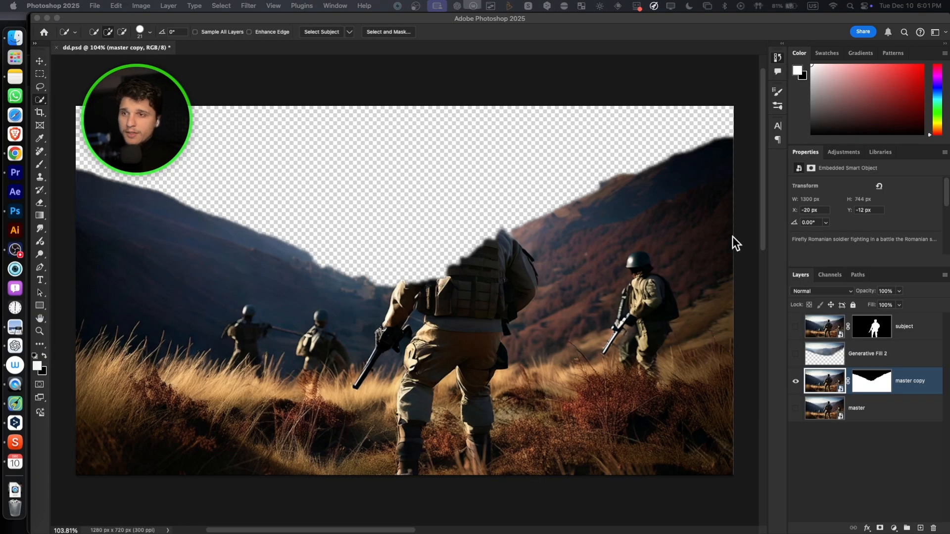
Show the subject layer over the masked foreground to check the fit, and hide it again
click(500, 144)
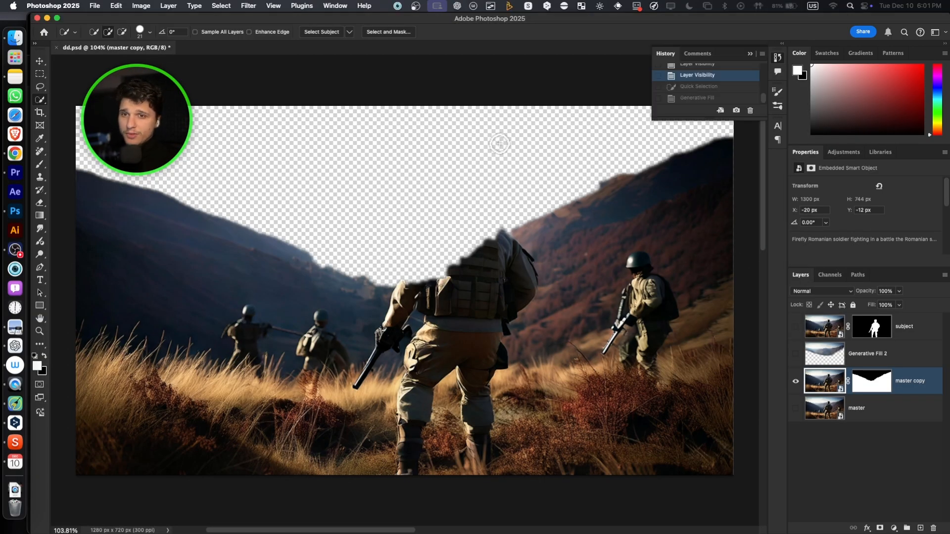
click(796, 327)
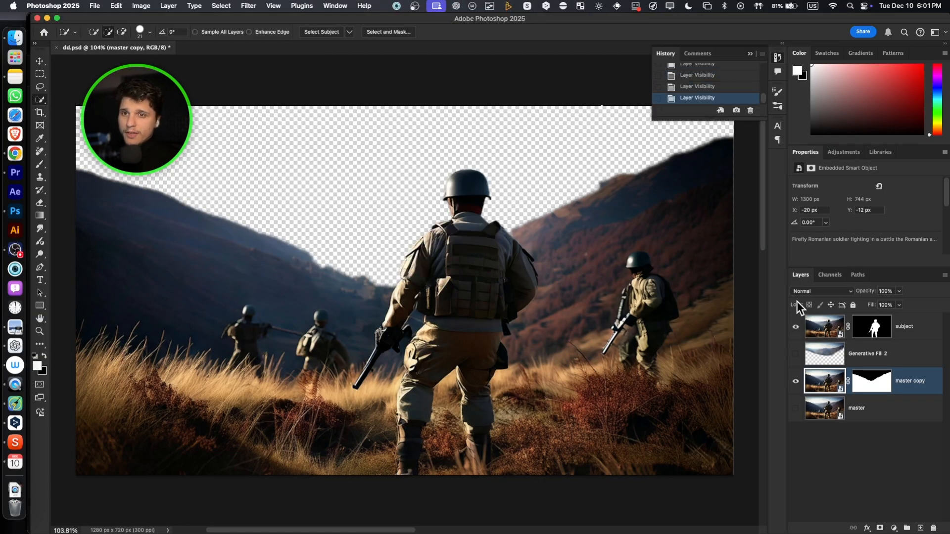
click(796, 382)
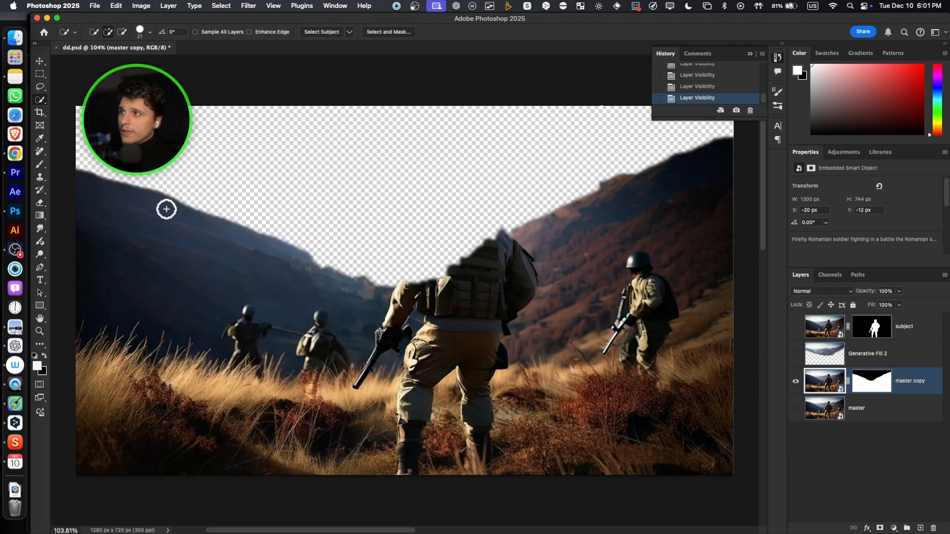
Select the leftover part of the central soldier with Quick Selection and replace it using Generative Fill without a prompt
mouse_move(477, 282)
mouse_down()
mouse_move(440, 326)
mouse_move(431, 319)
mouse_move(376, 359)
mouse_move(406, 295)
mouse_up()
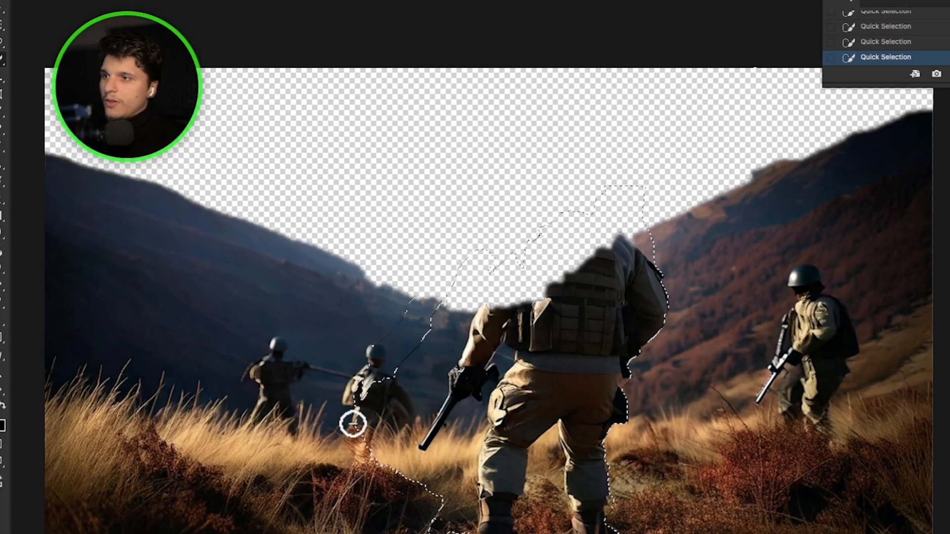
mouse_move(461, 243)
mouse_down()
mouse_move(394, 382)
mouse_move(370, 408)
mouse_up()
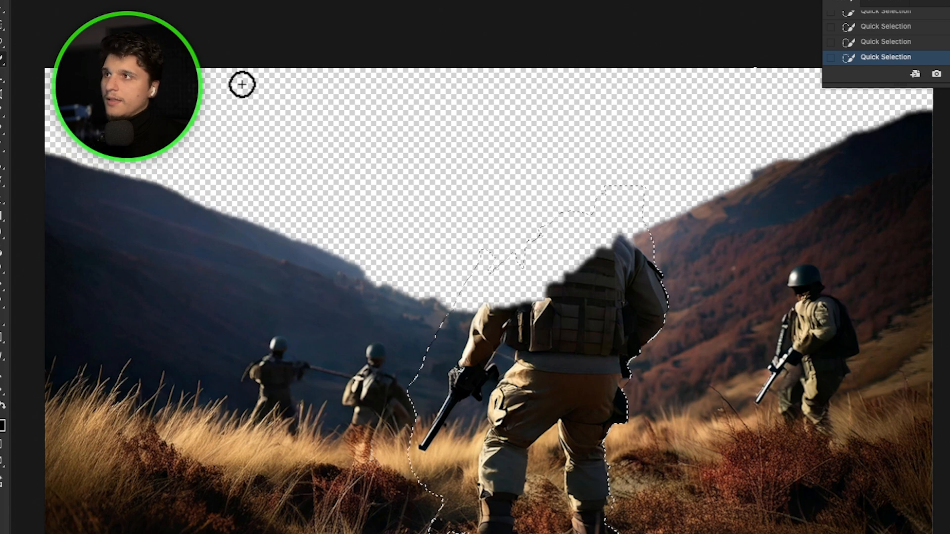
click(88, 0)
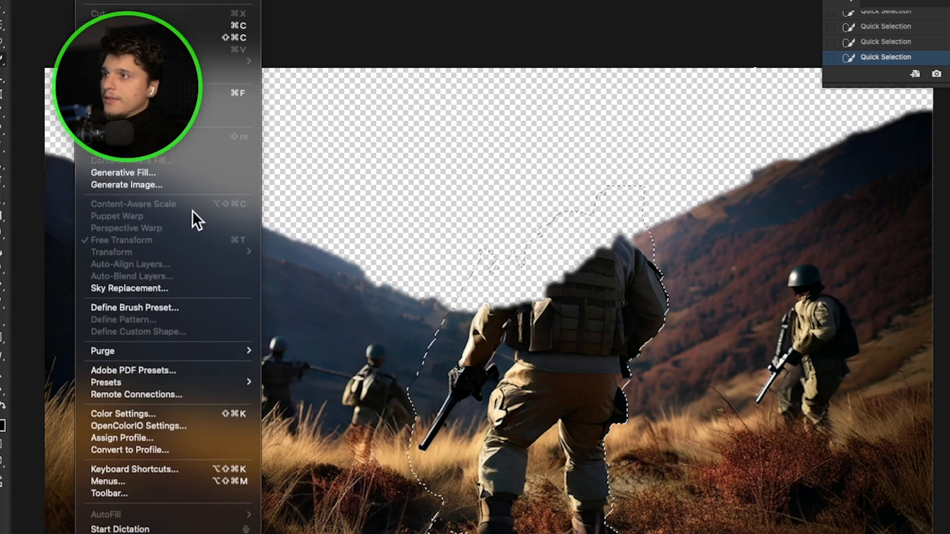
drag(160, 127, 370, 89)
click(68, 0)
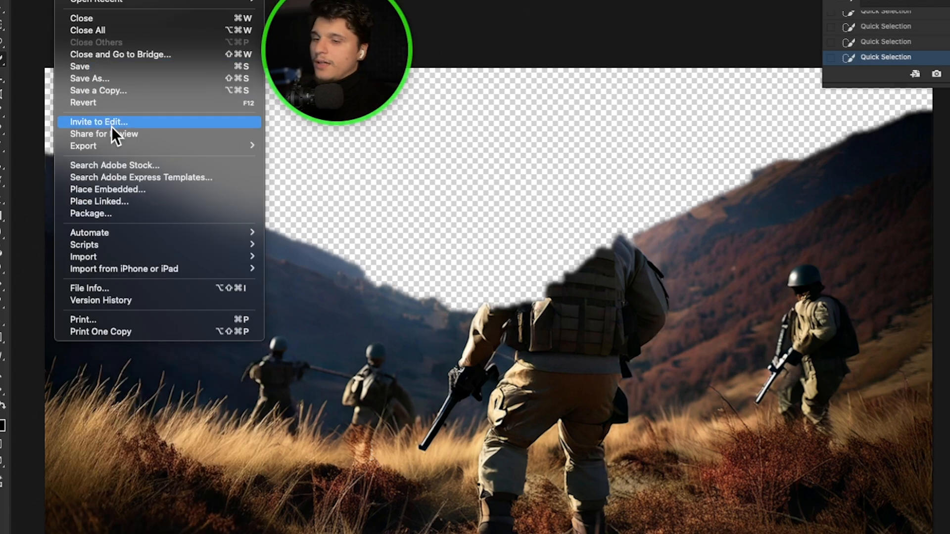
mouse_move(89, 0)
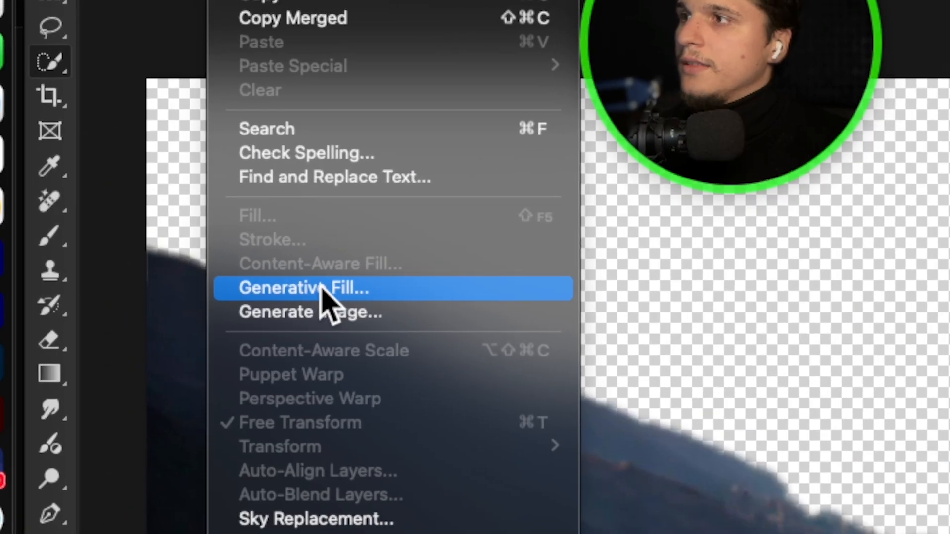
click(161, 172)
key(Return)
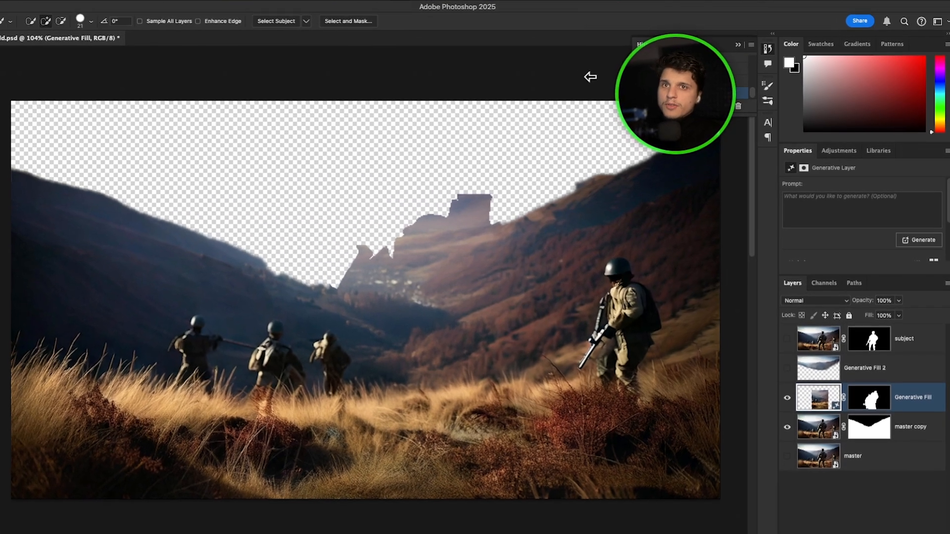
Choose the second Generative Fill variation and merge the fill layer with the master copy layer
scroll(803, 186, down, 3)
click(837, 247)
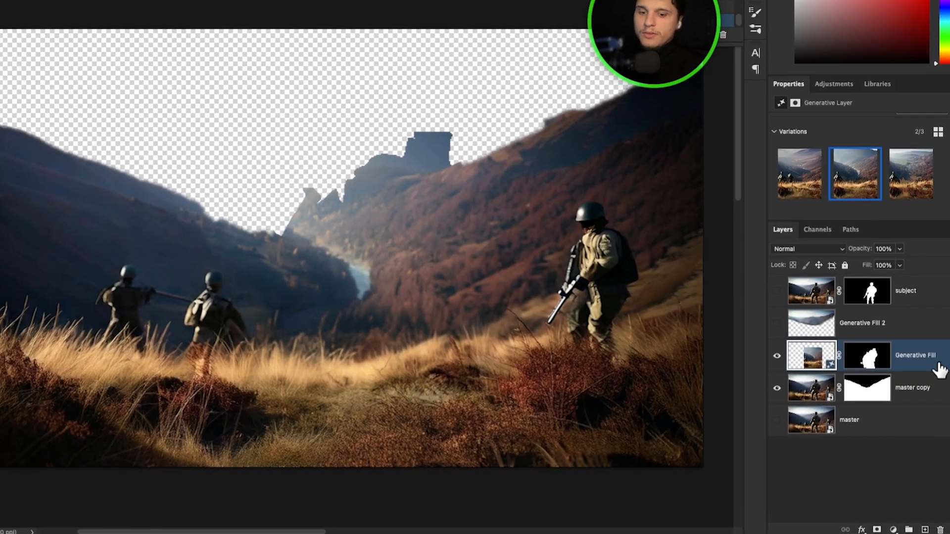
shift+click(935, 378)
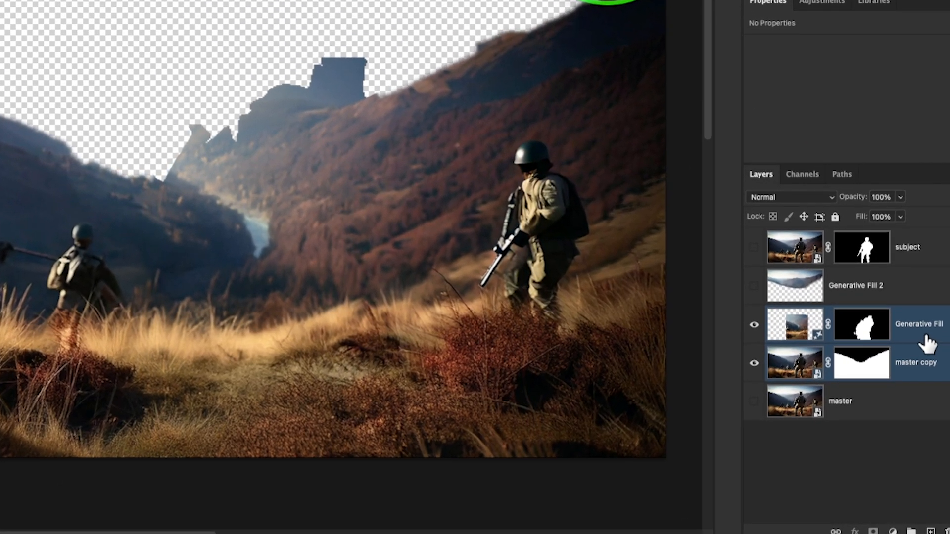
key(ctrl+e)
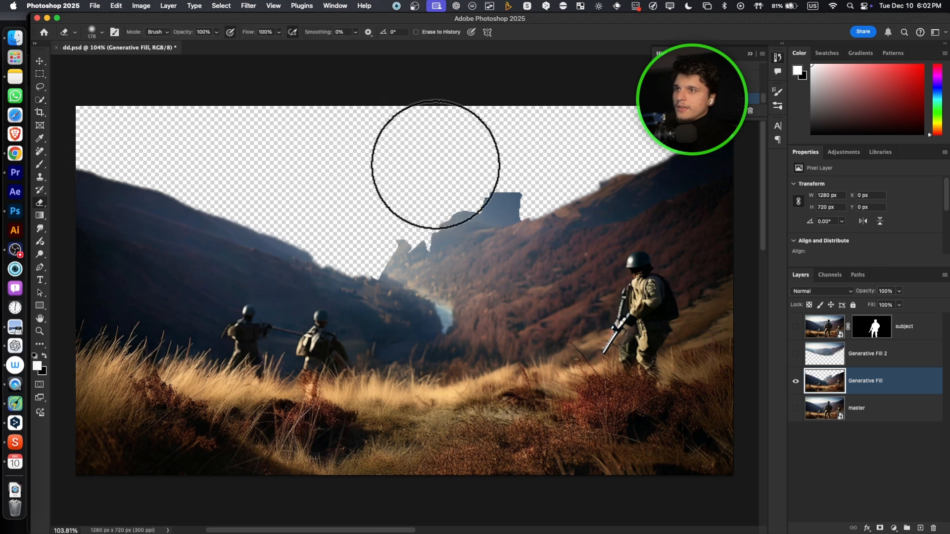
Erase the stray rock shapes above the valley ridge on the merged foreground layer with the Eraser tool
drag(403, 189, 380, 189)
drag(505, 174, 430, 208)
drag(384, 248, 520, 197)
drag(311, 243, 162, 184)
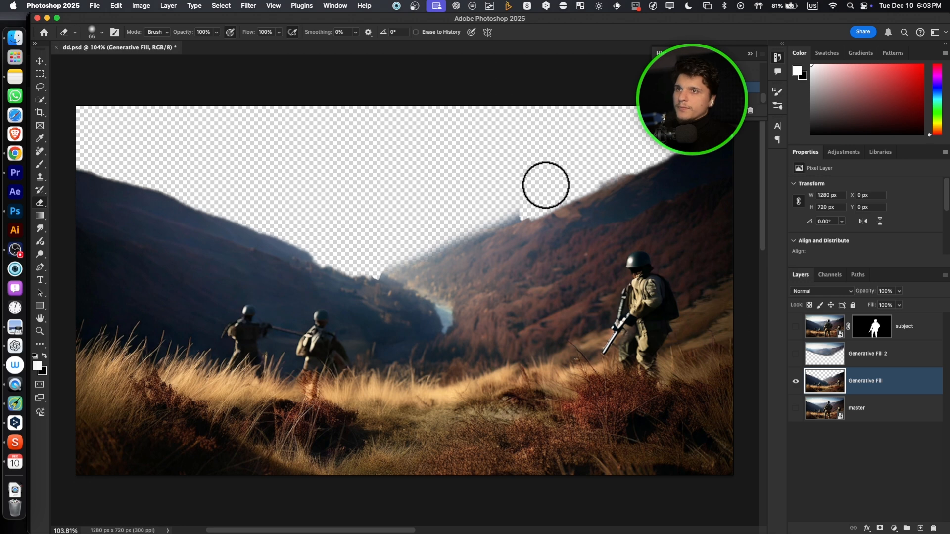
Toggle the visibility of the foreground, sky and subject layers to check how the separated scene fits together
click(796, 381)
click(796, 381)
click(796, 354)
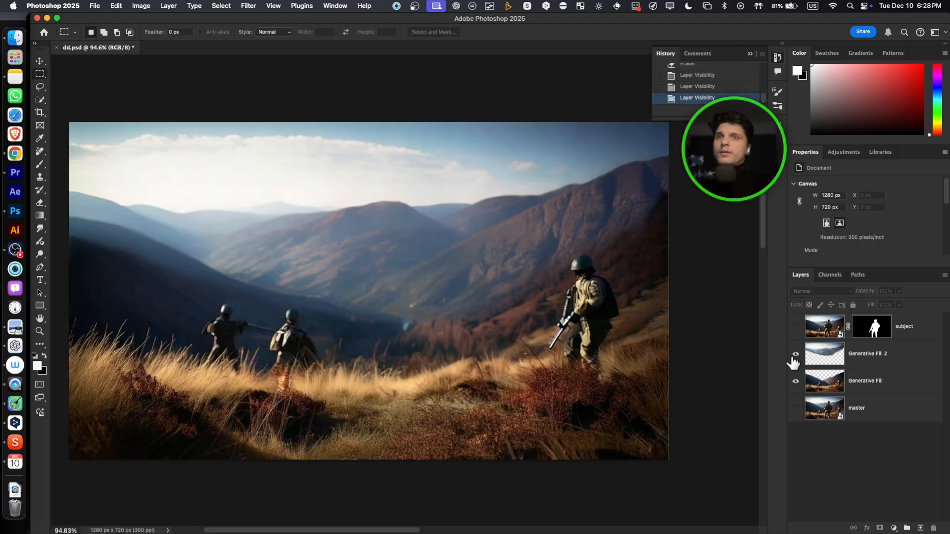
click(796, 354)
click(796, 354)
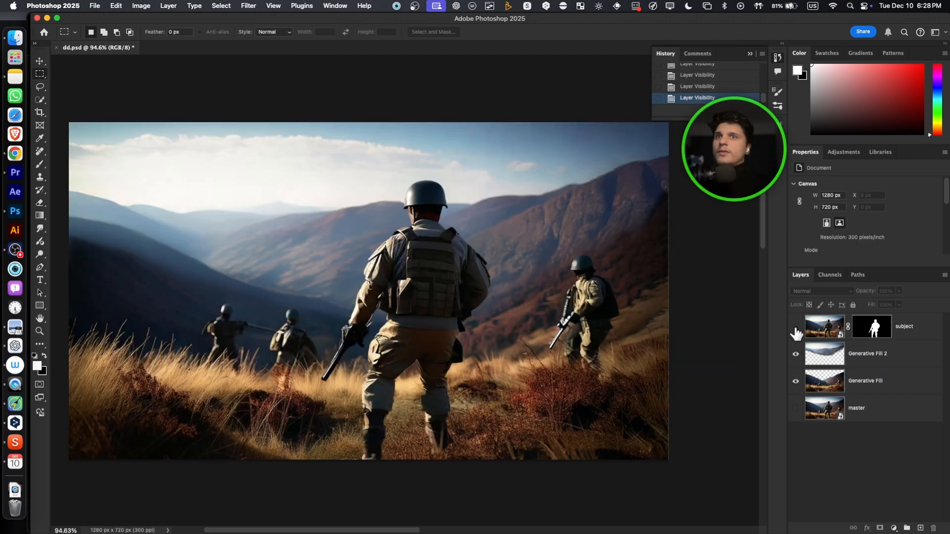
click(796, 327)
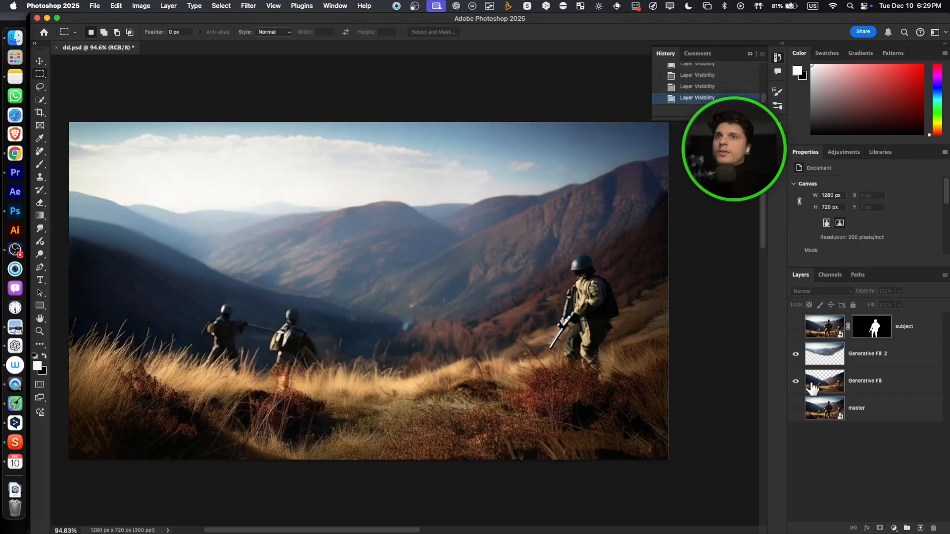
click(796, 354)
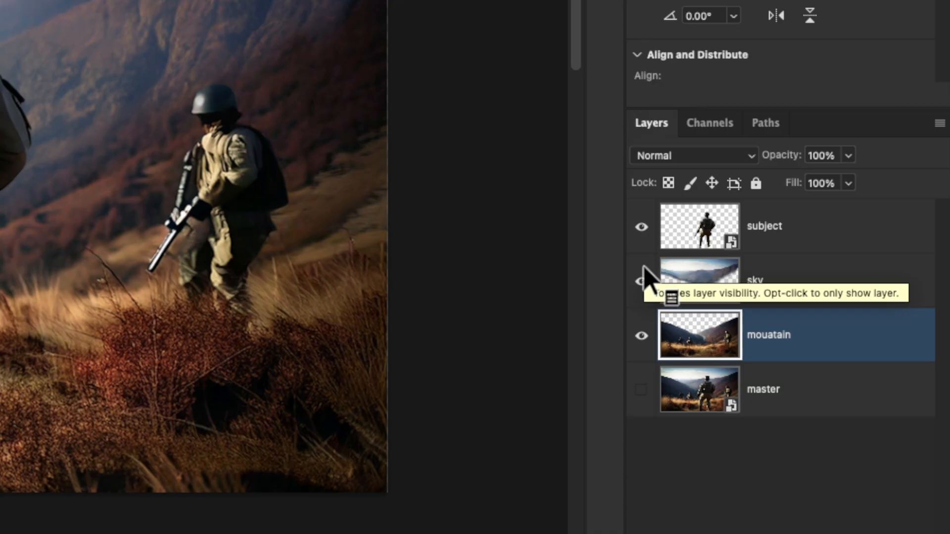
click(796, 353)
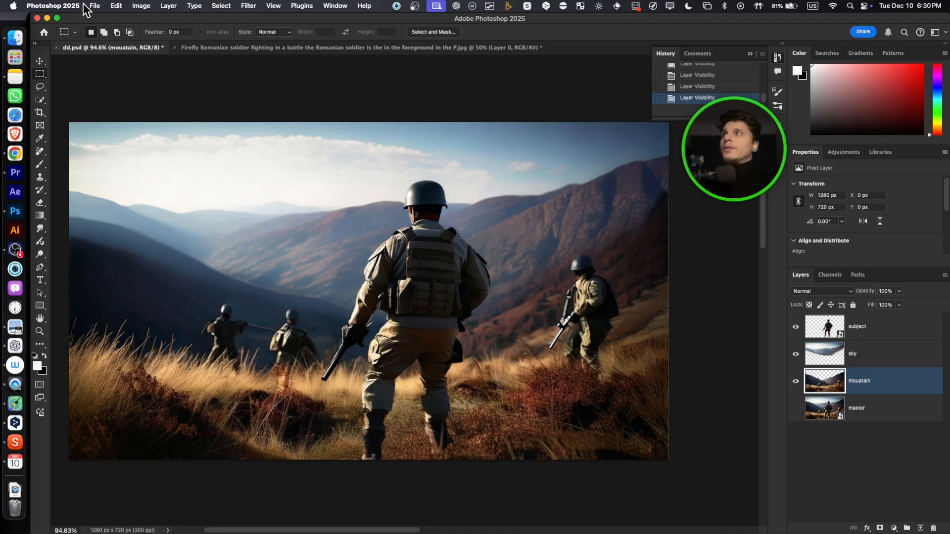
Save the layered document with Save As
click(94, 6)
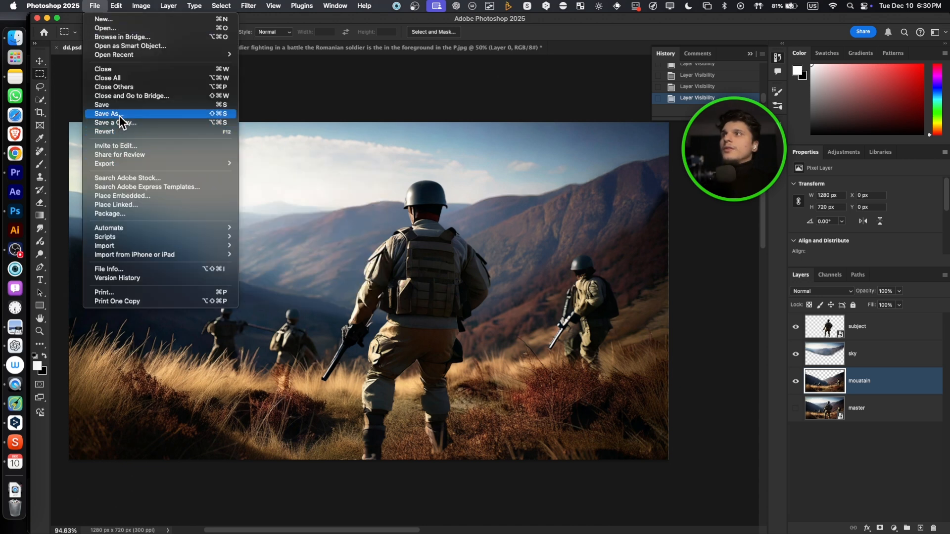
click(297, 99)
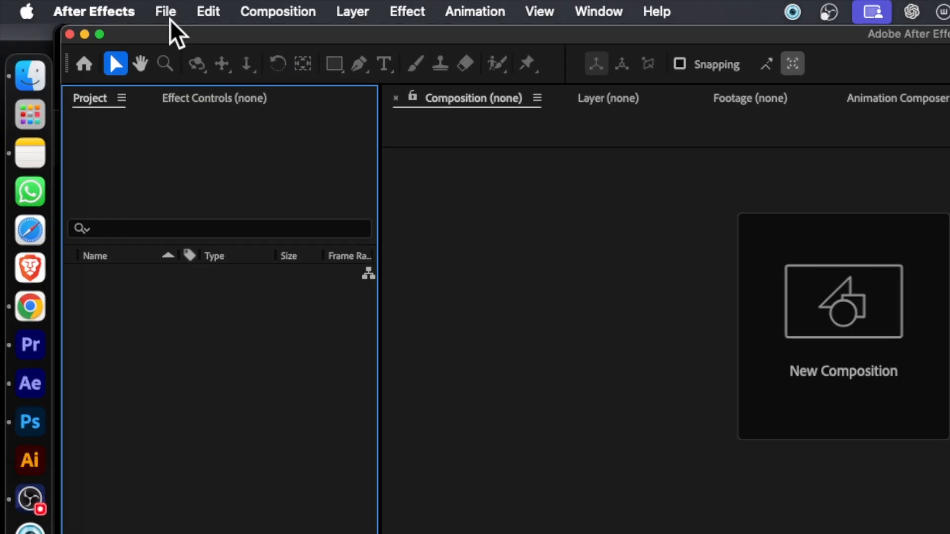
Switch to After Effects and import dd.psd as a composition with Editable Layer Styles
click(84, 7)
mouse_move(104, 148)
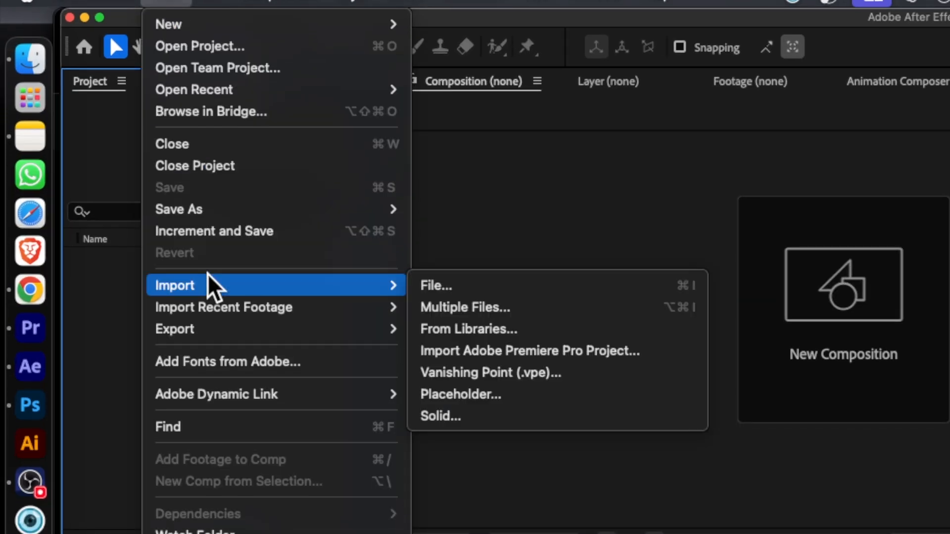
click(442, 286)
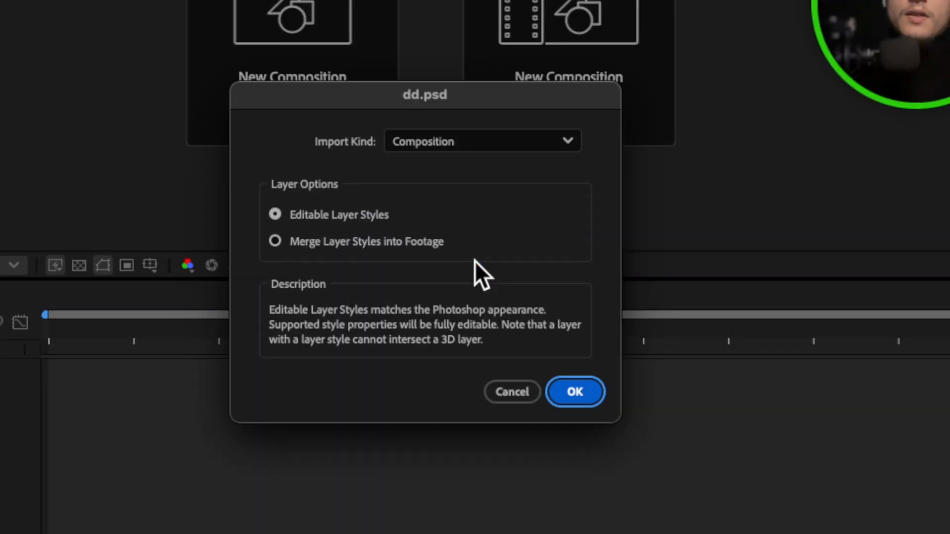
click(326, 217)
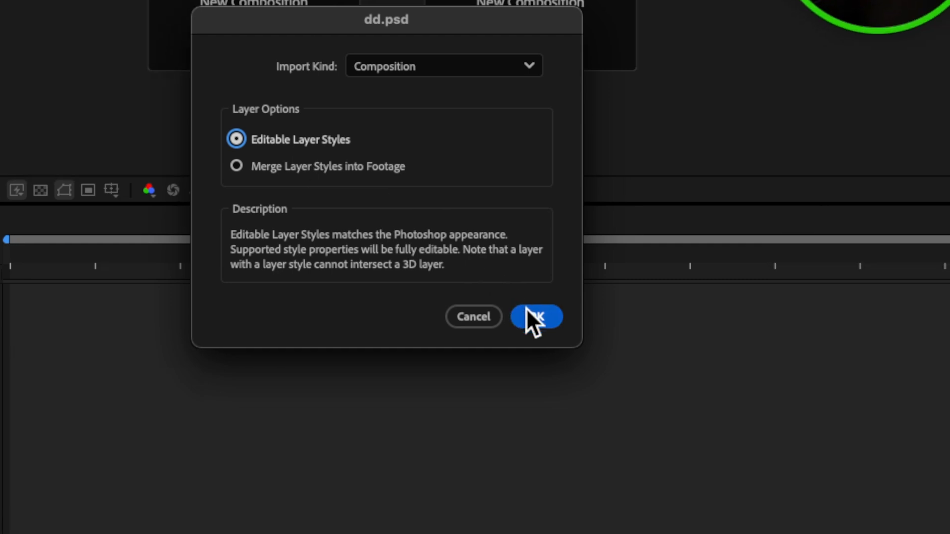
click(717, 439)
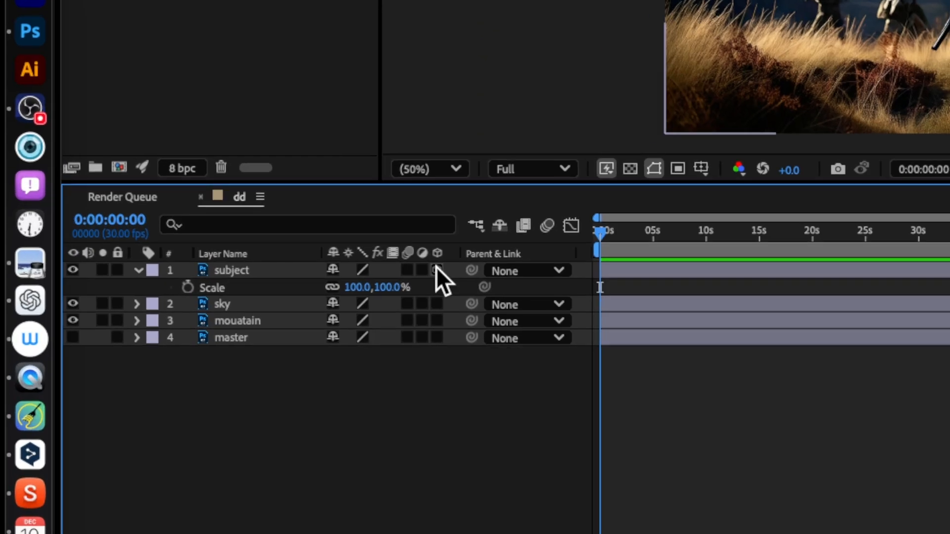
Turn the subject, sky, mouatain and master layers of the dd composition into 3D layers
click(218, 331)
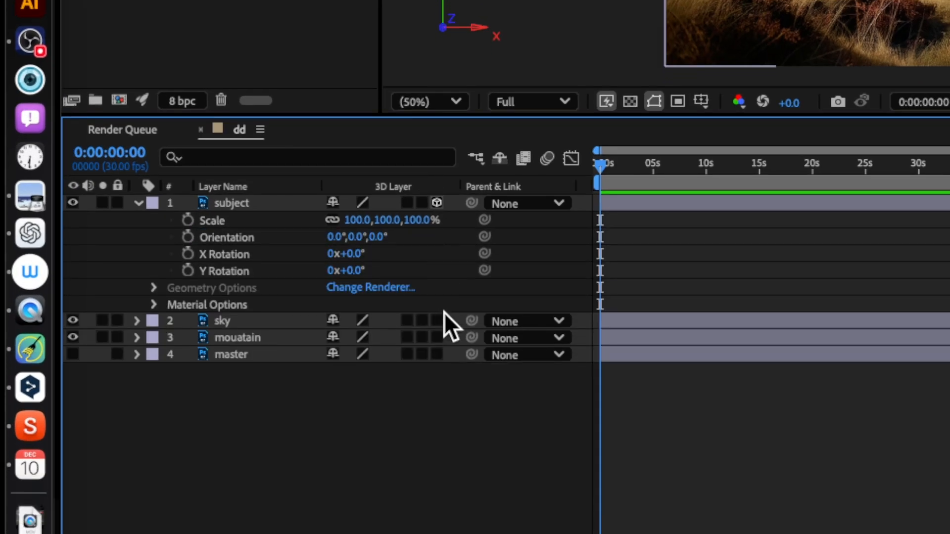
drag(438, 321, 439, 355)
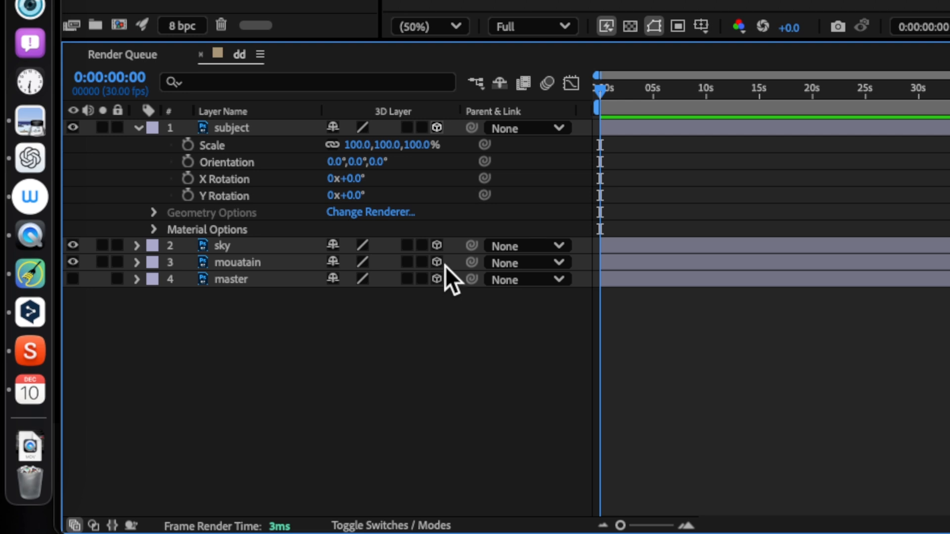
Add a new camera layer named œ to the dd composition
right_click(380, 357)
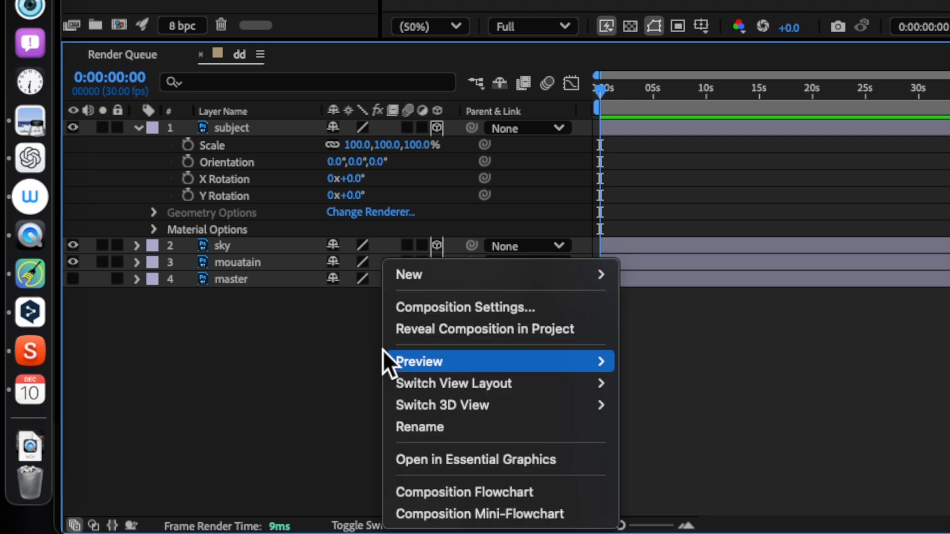
mouse_move(438, 269)
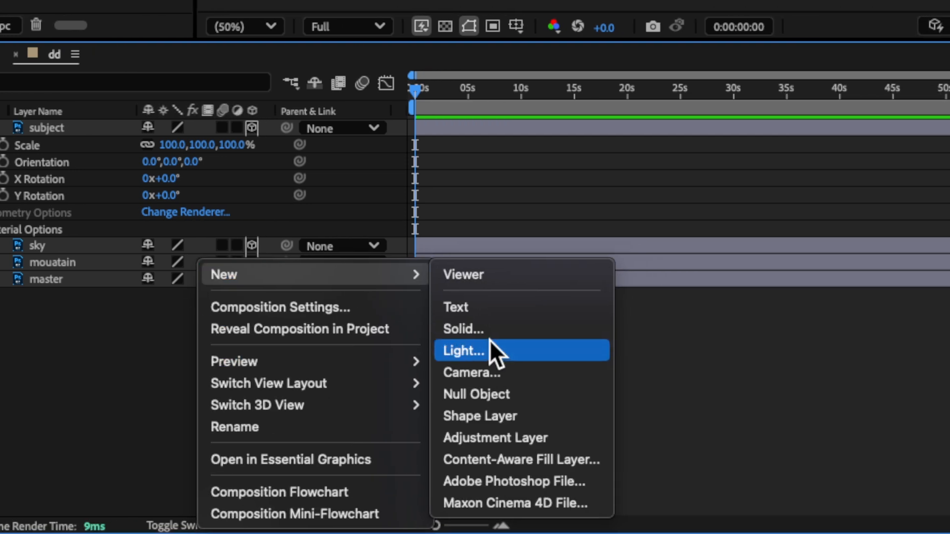
click(537, 374)
text(ce)
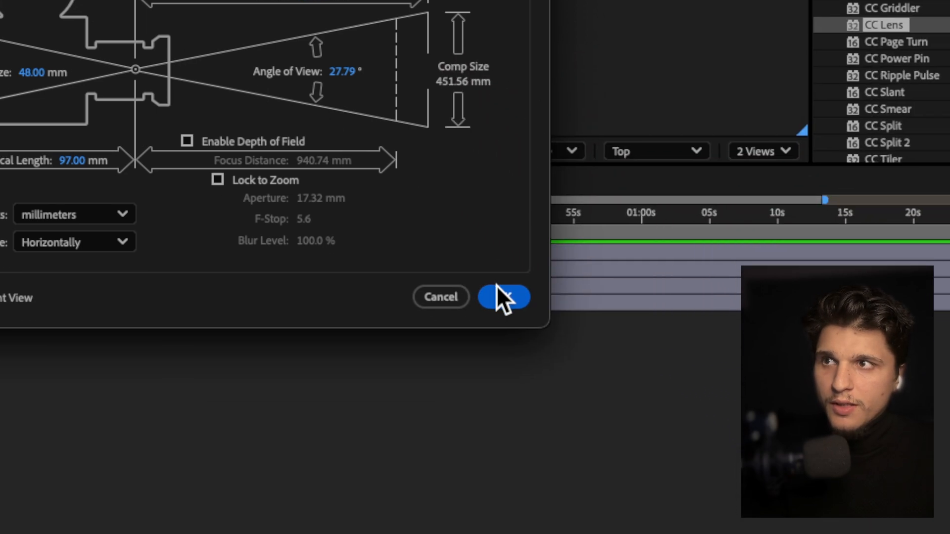
click(805, 529)
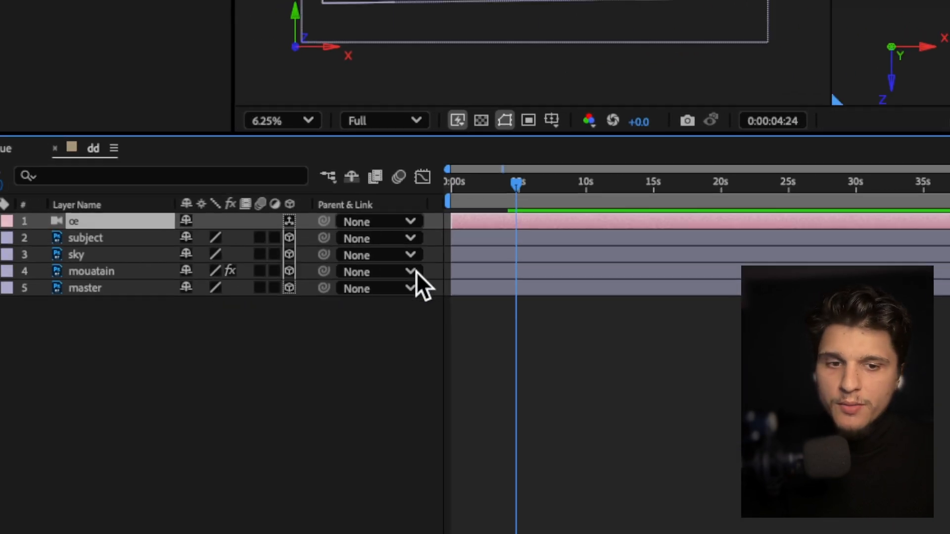
Add a null object to the composition and place it directly below the camera layer
right_click(102, 418)
mouse_move(286, 372)
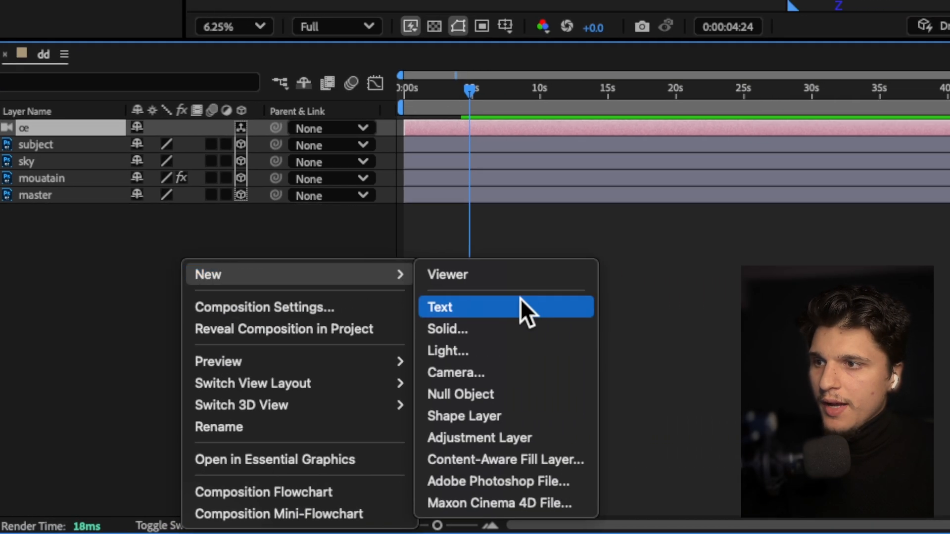
click(589, 394)
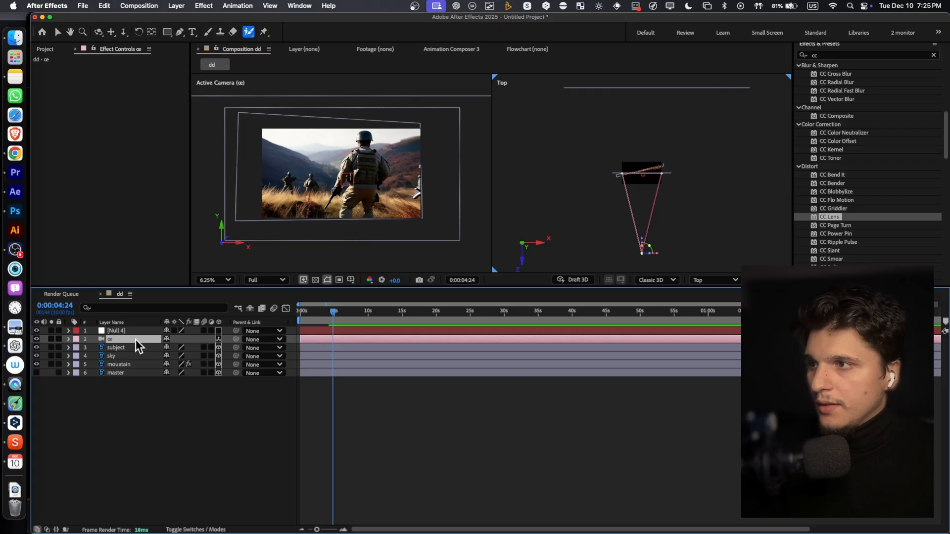
drag(136, 329, 138, 341)
Parent the subject, sky, mouatain and master layers to the null and check the sky layer's placement in the Top view
drag(217, 390, 138, 348)
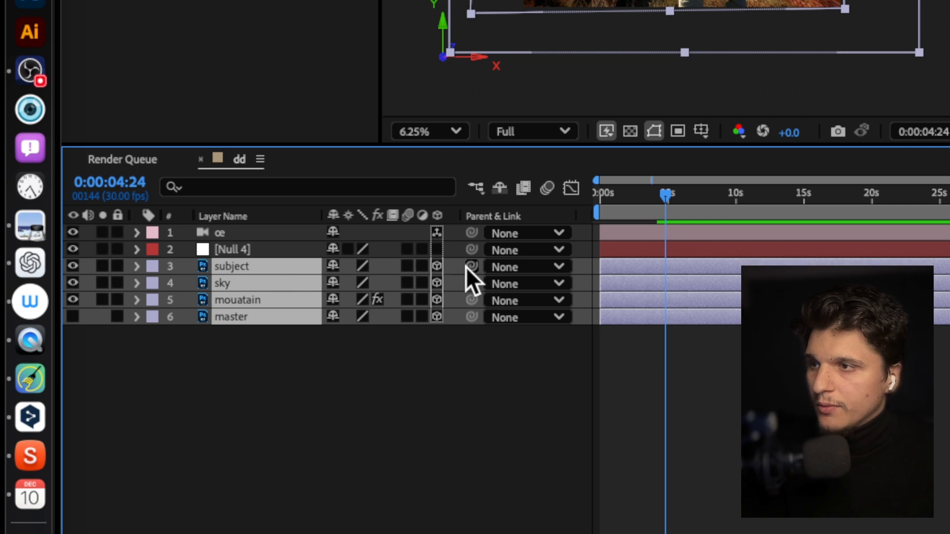
drag(470, 266, 258, 266)
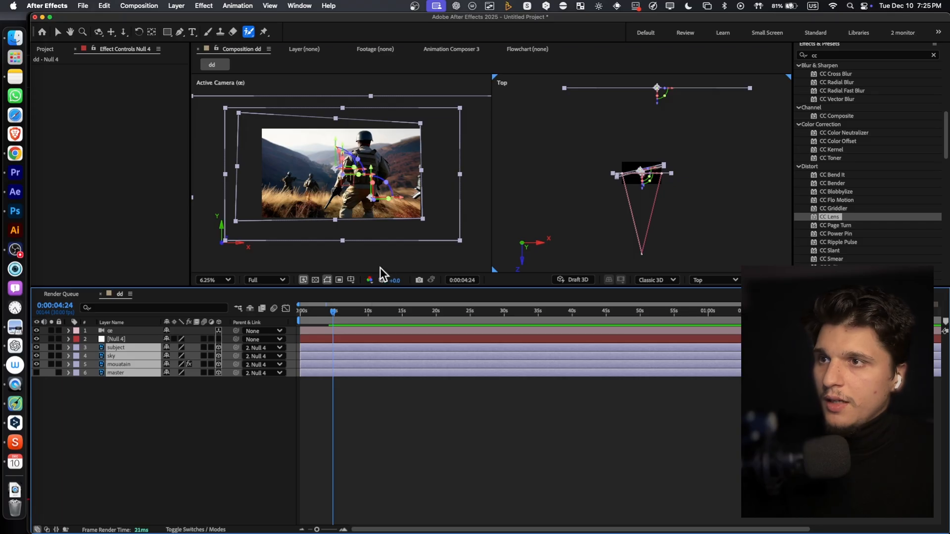
click(381, 268)
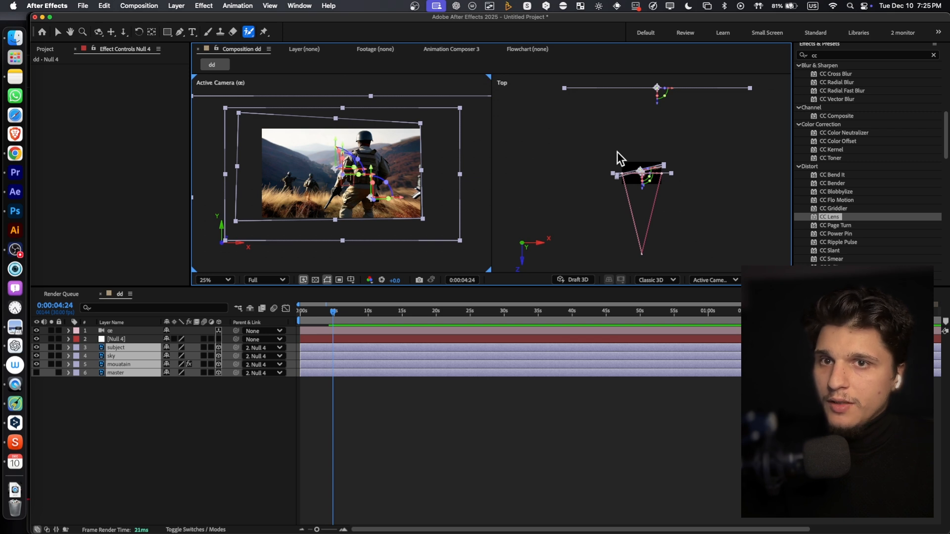
click(351, 162)
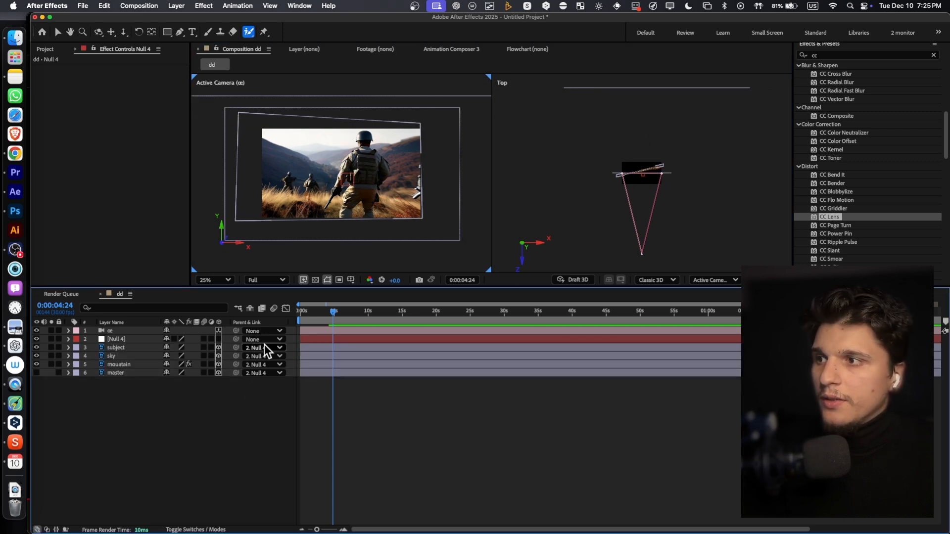
click(593, 87)
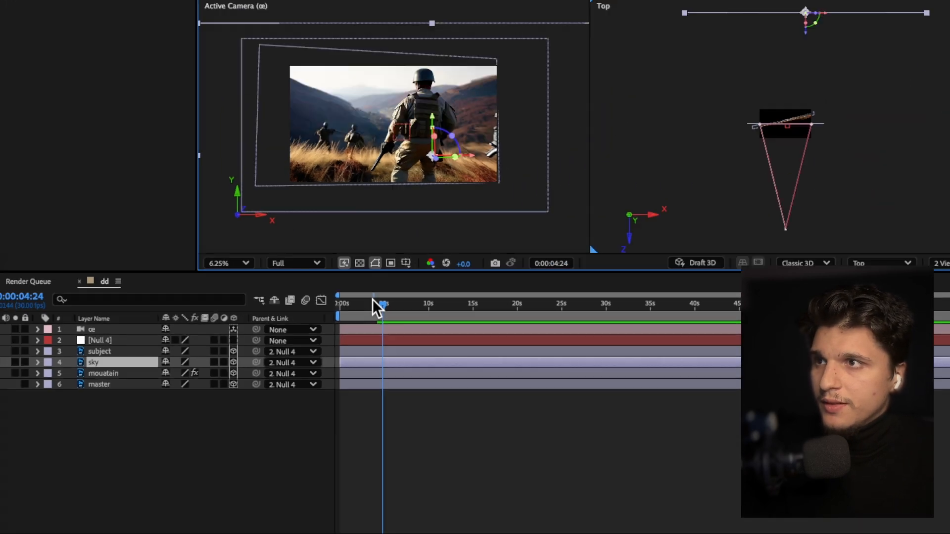
drag(372, 299, 334, 312)
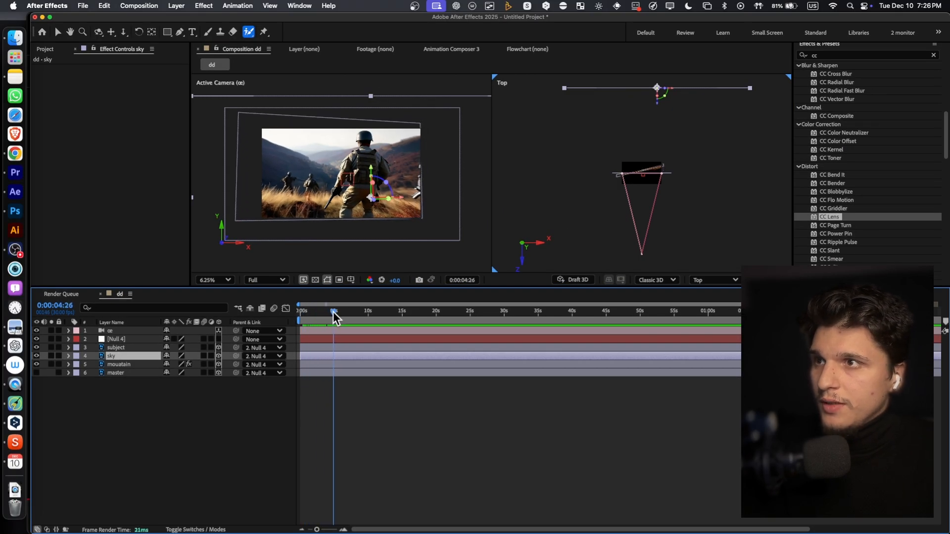
Set the CC Lens Size on the mouatain layer to 168 and check the frame in a single camera view
click(134, 365)
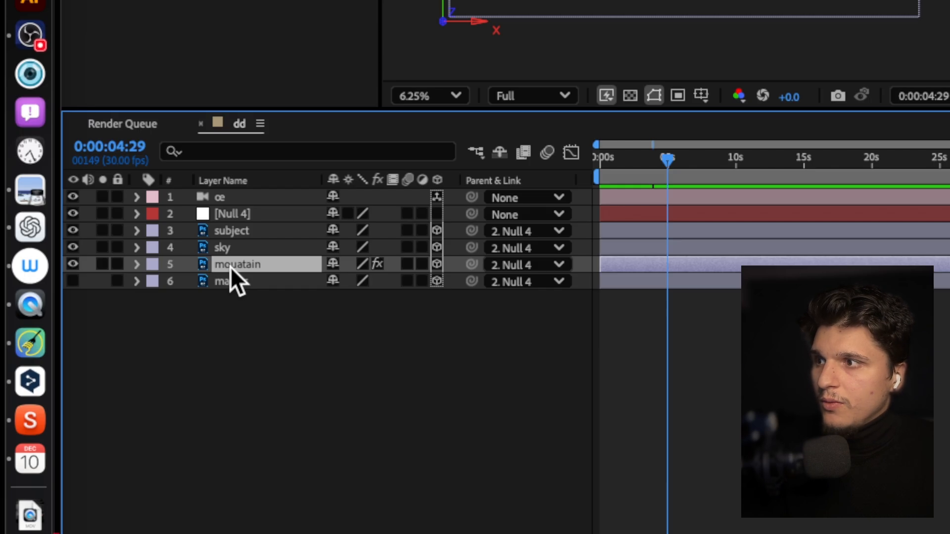
key(u)
drag(623, 158, 633, 157)
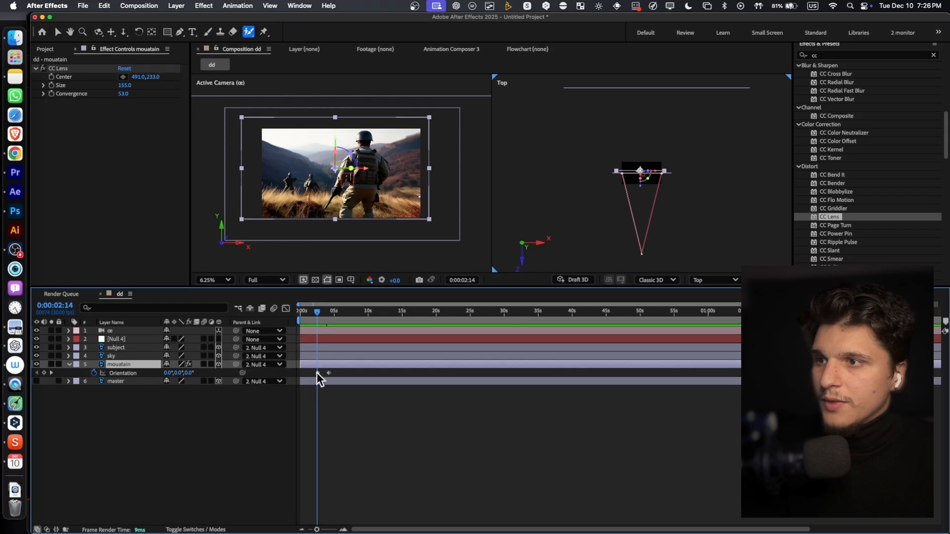
click(65, 76)
drag(121, 85, 132, 86)
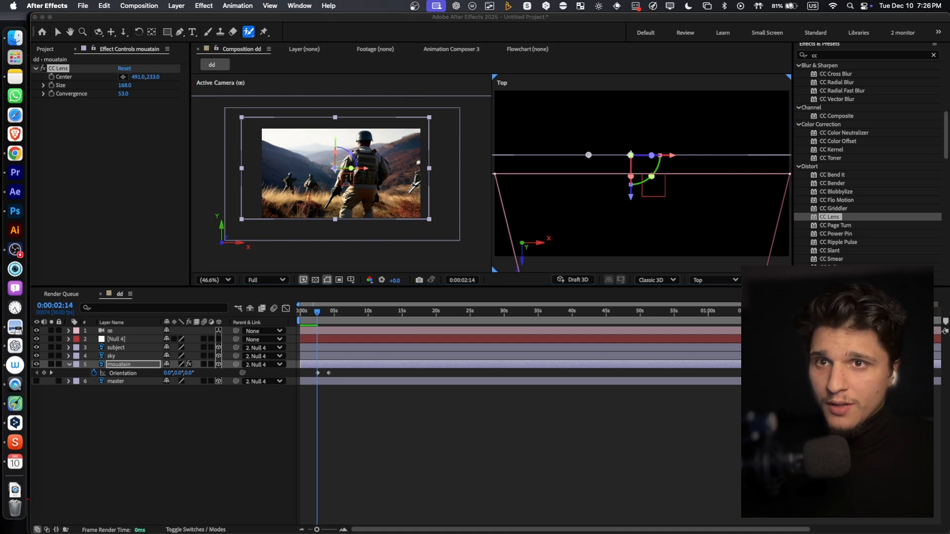
click(773, 280)
click(779, 298)
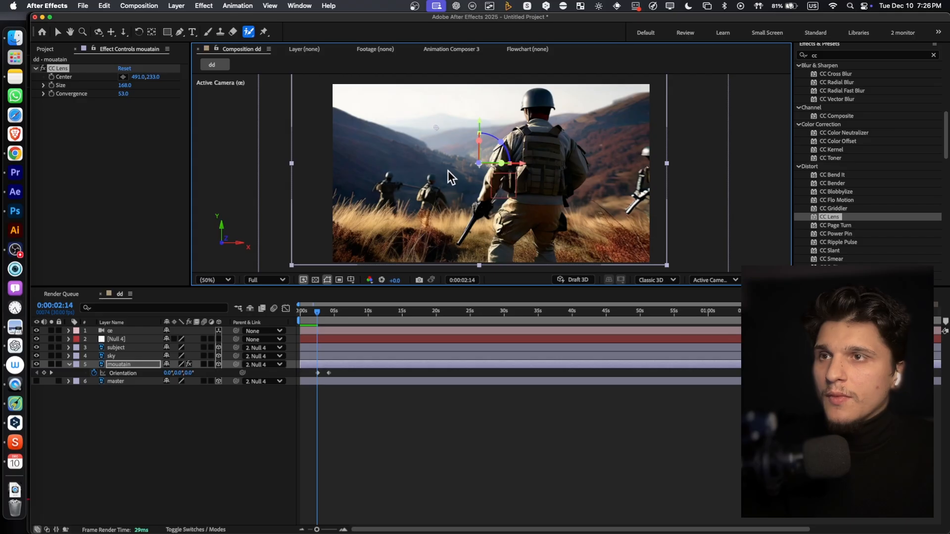
drag(312, 313, 304, 310)
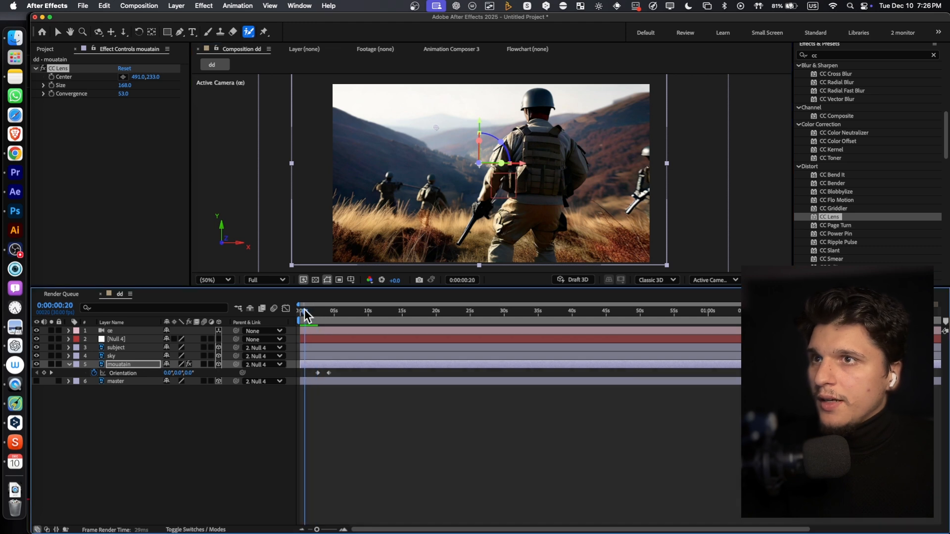
Start Position and Scale keyframes on the null at 0:00:00:00
click(139, 338)
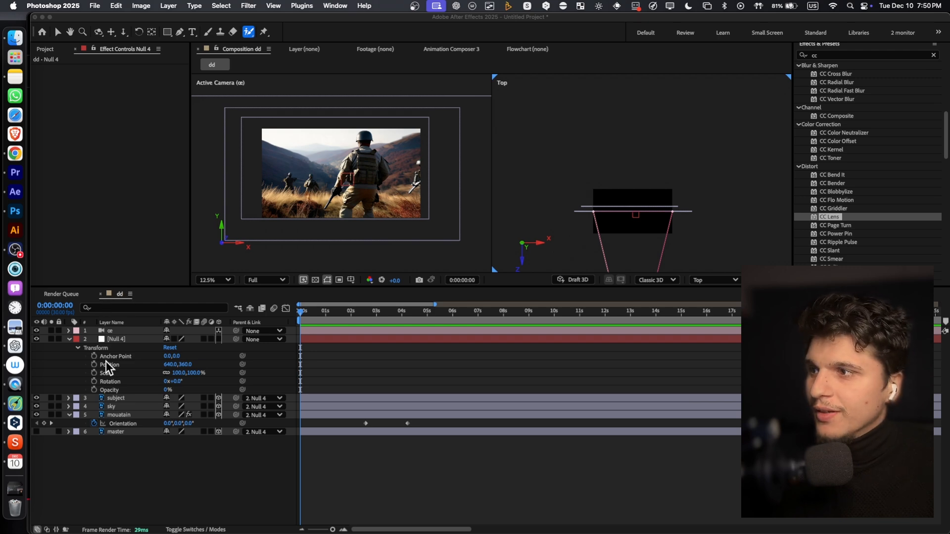
click(94, 373)
click(94, 366)
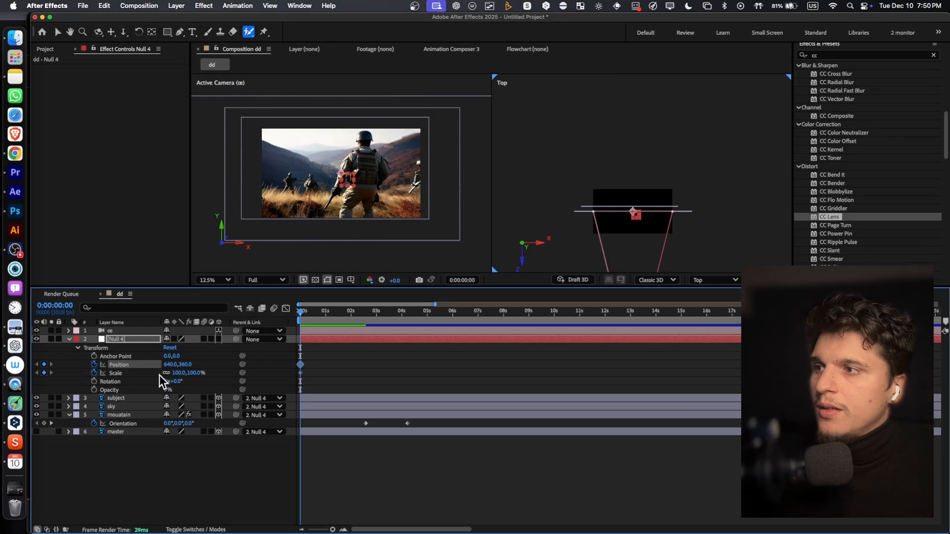
Keyframe the null at 0:00:02:24 with Position 1245, 1785 and Scale 402%
drag(291, 313, 371, 341)
drag(186, 364, 247, 365)
drag(190, 374, 578, 377)
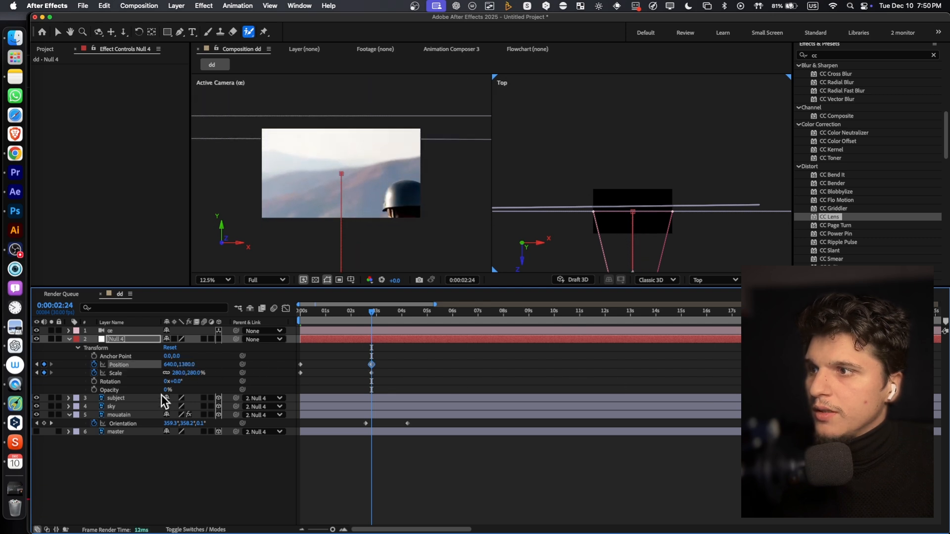
drag(177, 373, 388, 363)
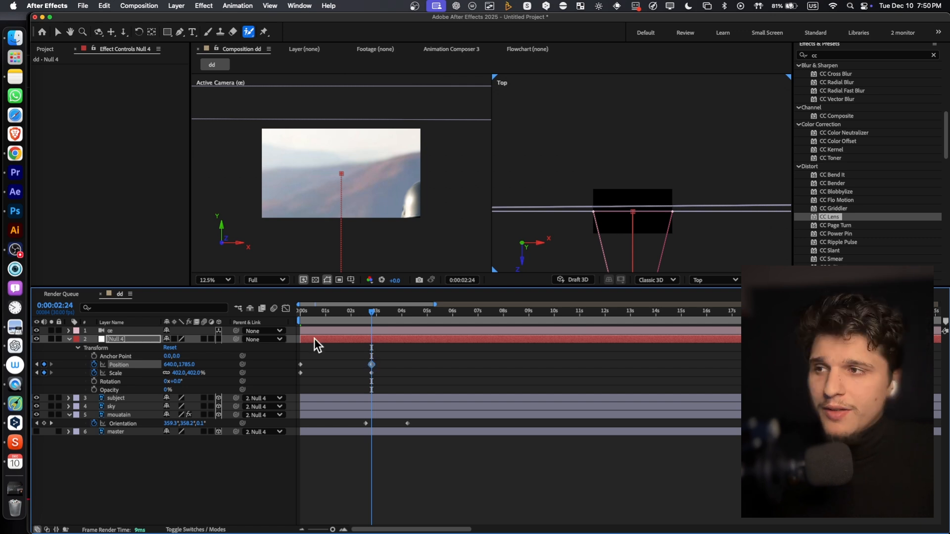
mouse_move(372, 312)
mouse_down()
mouse_move(307, 313)
mouse_move(373, 317)
mouse_up()
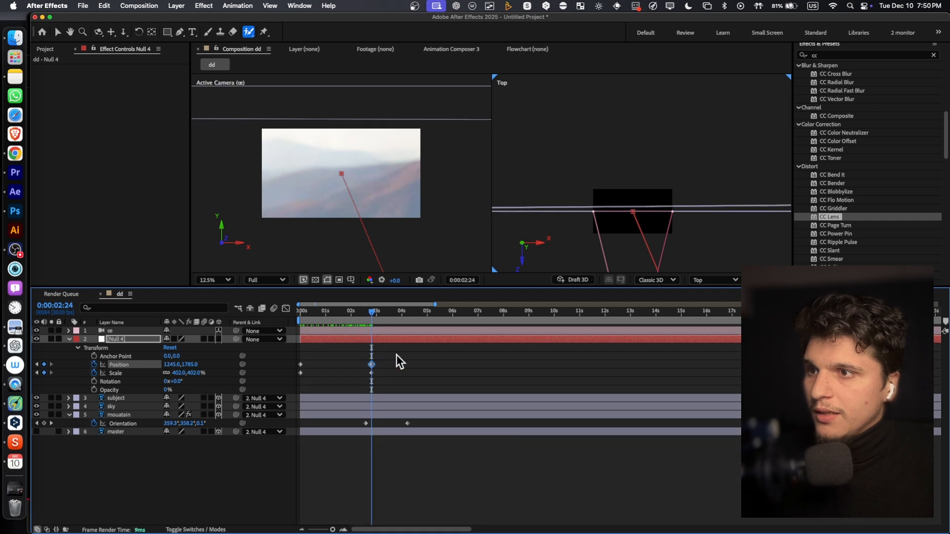
Reverse the null's Position and Scale keyframes so the 402% zoom comes first and 100% ends the move, and preview it
drag(396, 354, 297, 364)
key(super+z)
key(super+z)
key(super+z)
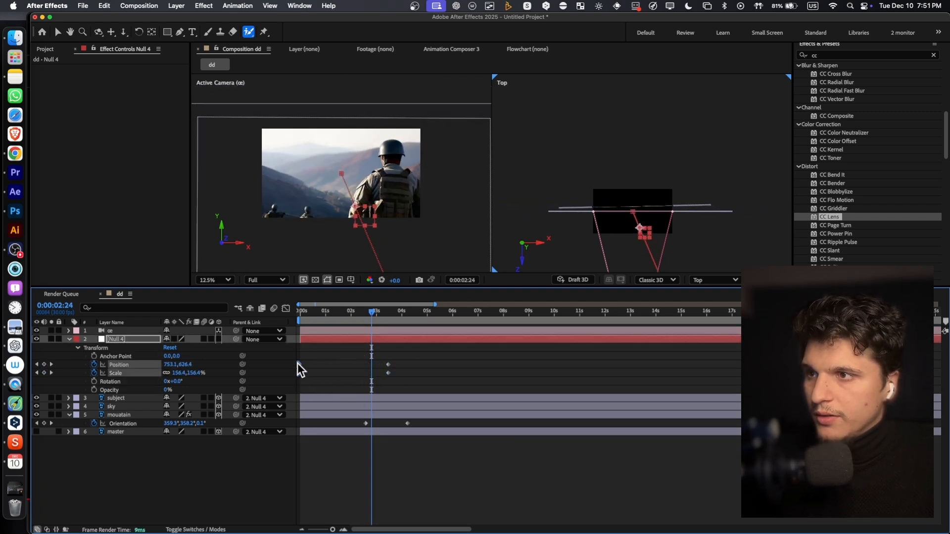
click(300, 321)
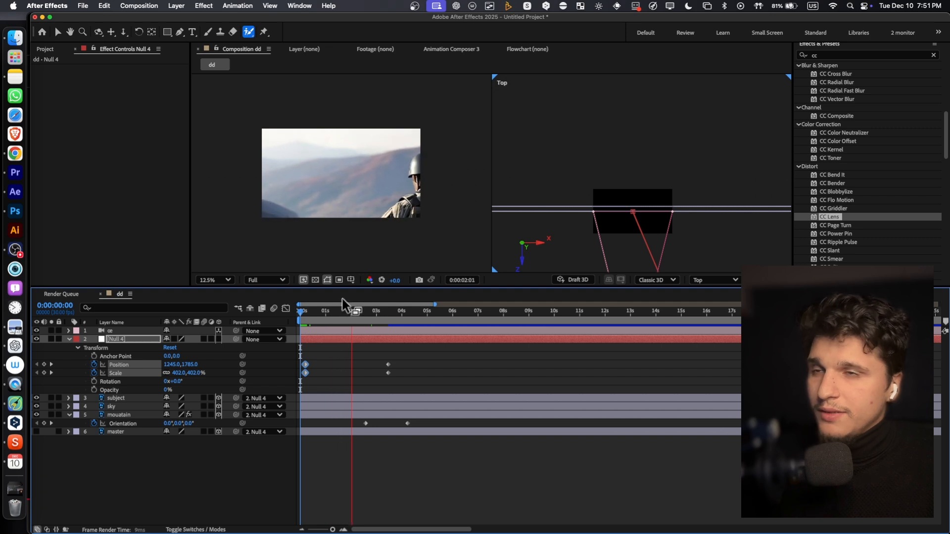
scroll(591, 213, down, 1)
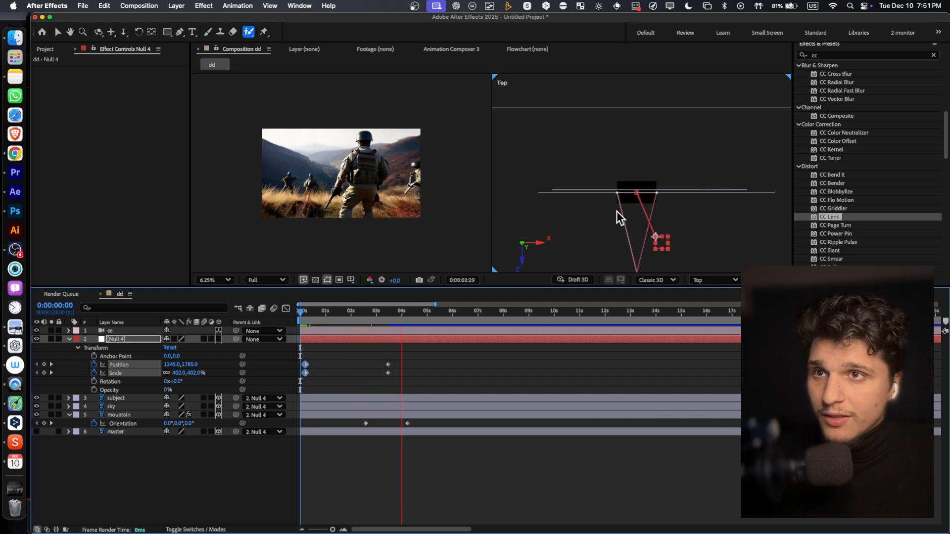
Replace the null's last Position keyframe at 0:00:03:16 with Position 732.6, 499.1 and preview the animation
click(356, 313)
drag(358, 314, 403, 313)
drag(382, 357, 396, 378)
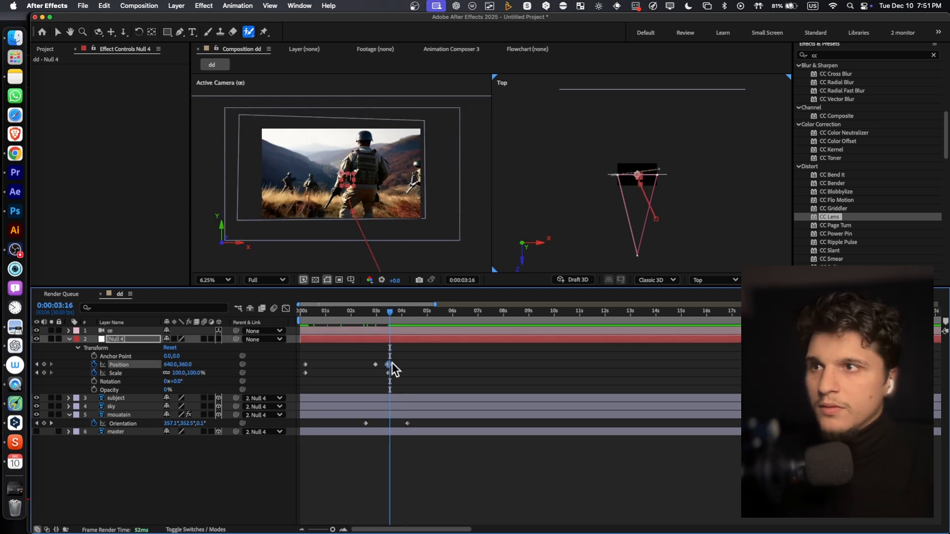
key(Delete)
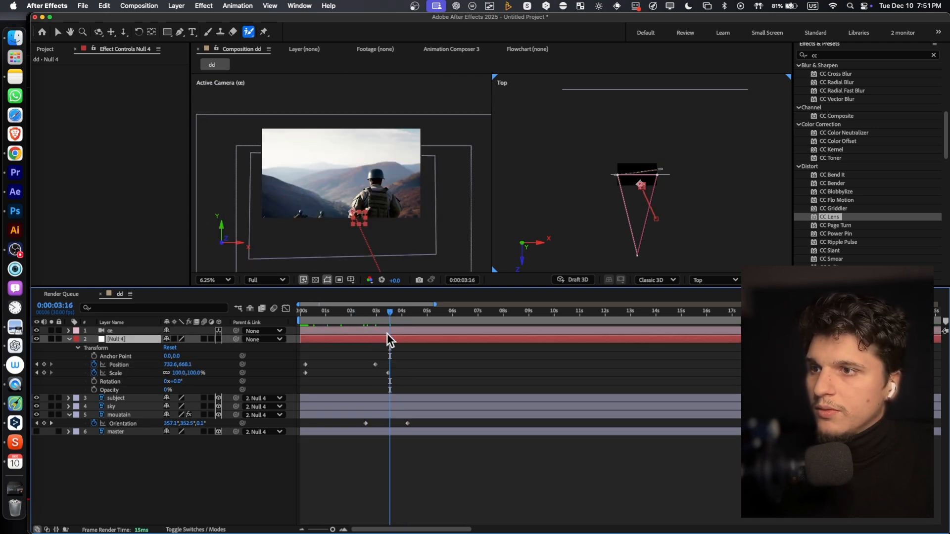
mouse_move(387, 315)
mouse_down()
mouse_move(304, 322)
mouse_move(390, 318)
mouse_up()
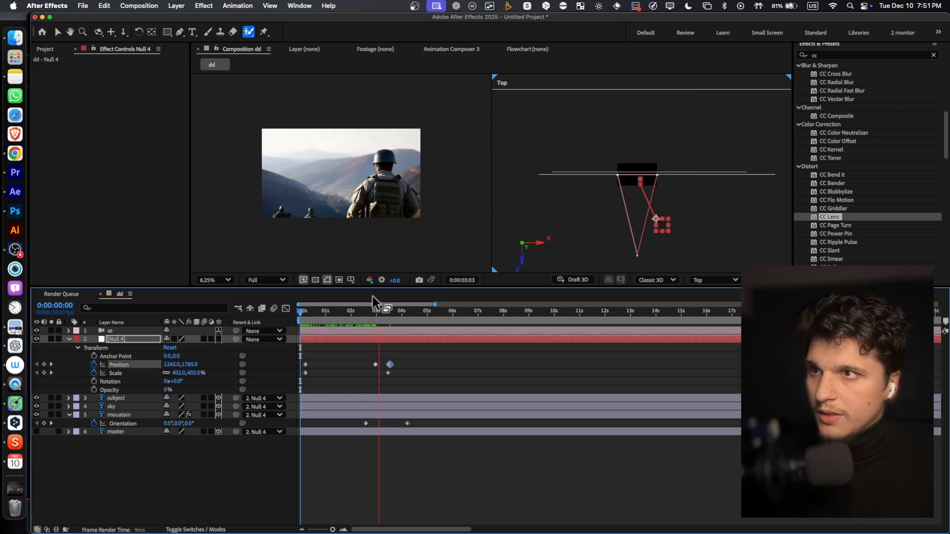
key(space)
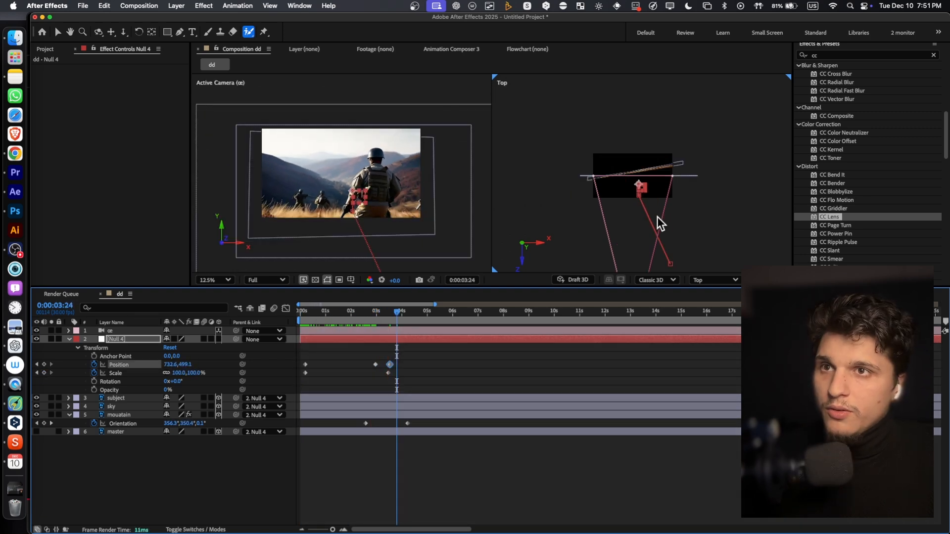
Bend the null's motion path into a curve at its first keyframe in the Top view using the Pen tool, and preview it
scroll(658, 230, up, 2)
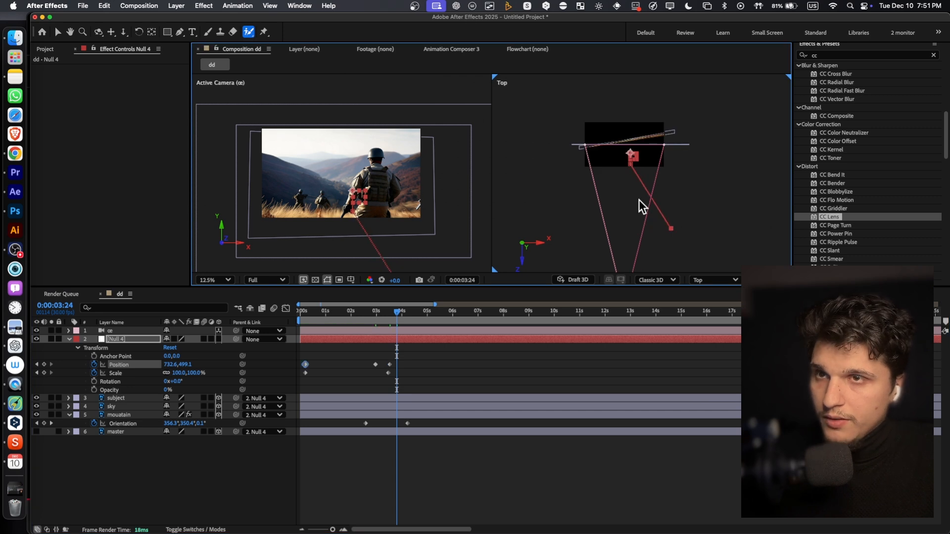
click(180, 32)
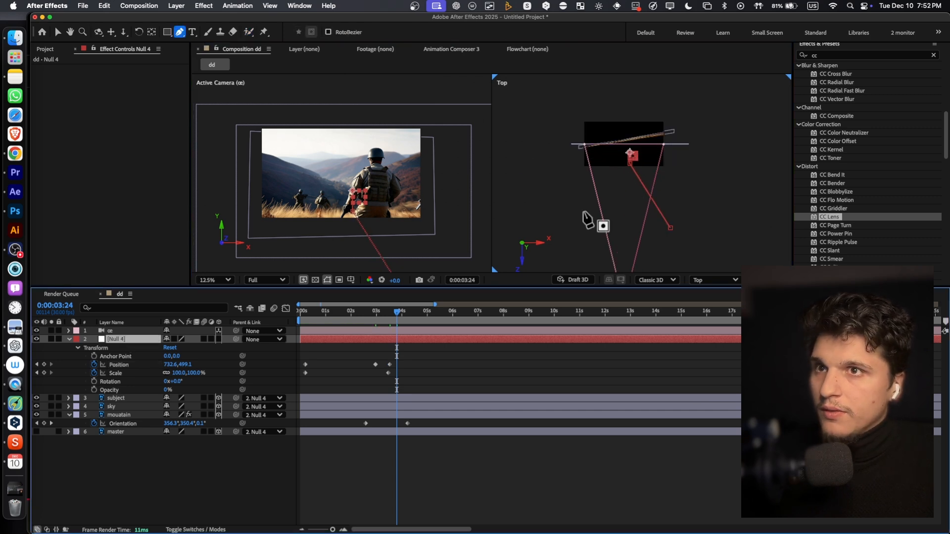
drag(670, 228, 665, 242)
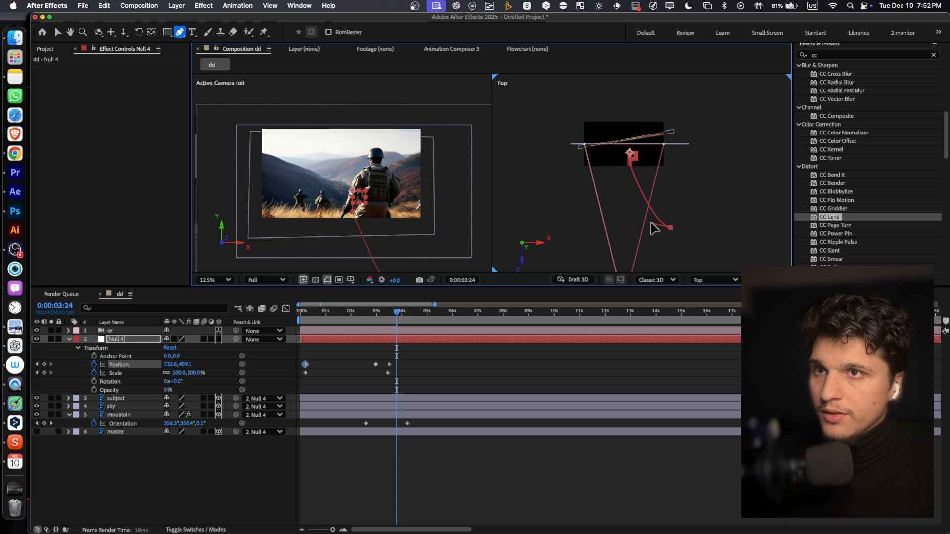
drag(400, 313, 314, 313)
key(space)
Shift the null's later Position and Scale keyframes and the mouatain Orientation keyframes earlier, ending the Orientation at 0:00:02:27, and preview
drag(414, 352, 368, 365)
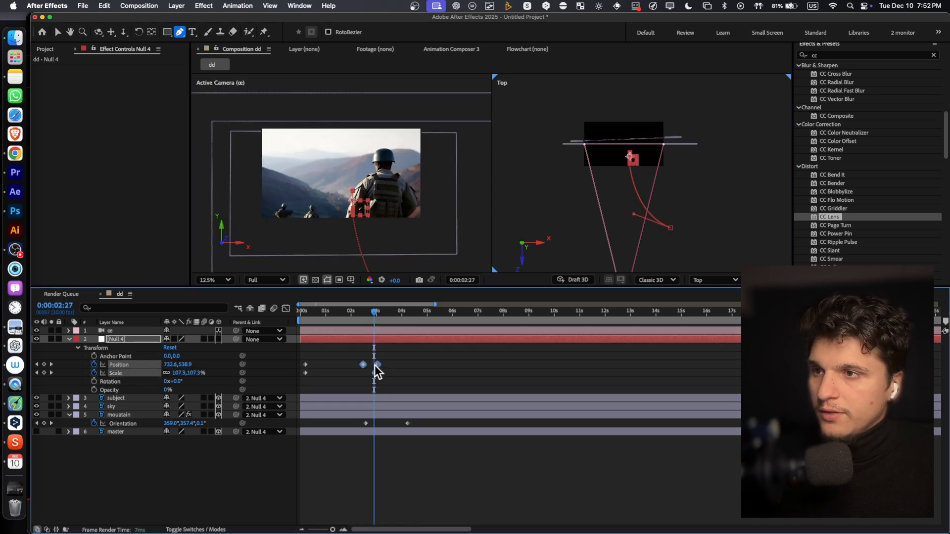
drag(420, 422, 333, 423)
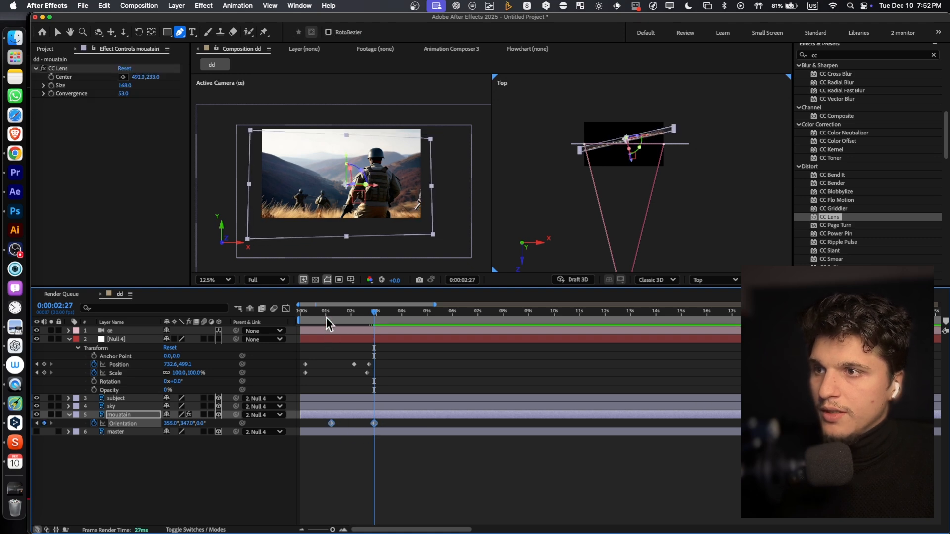
key(space)
key(space)
Apply Easy Ease to all of the null's Position and Scale keyframes
drag(334, 310, 319, 310)
drag(406, 356, 301, 375)
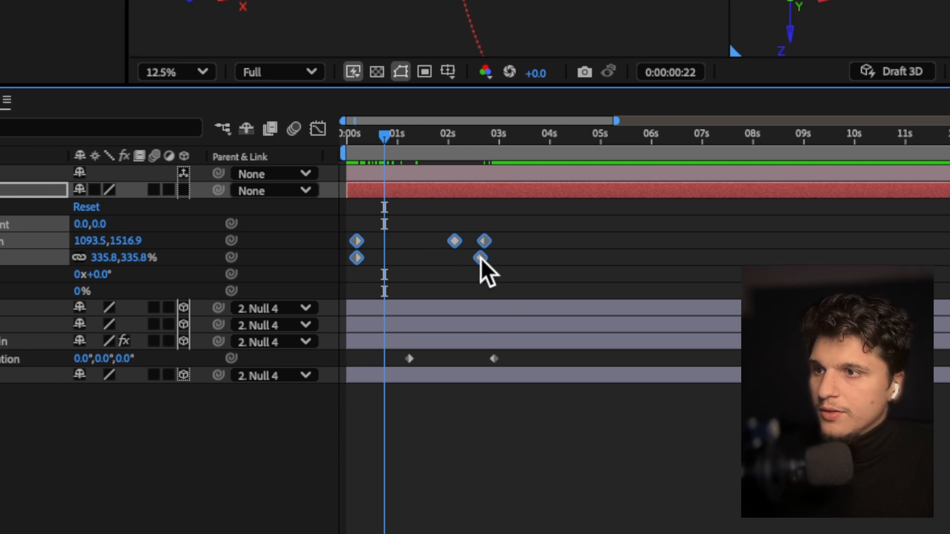
right_click(368, 372)
mouse_move(545, 532)
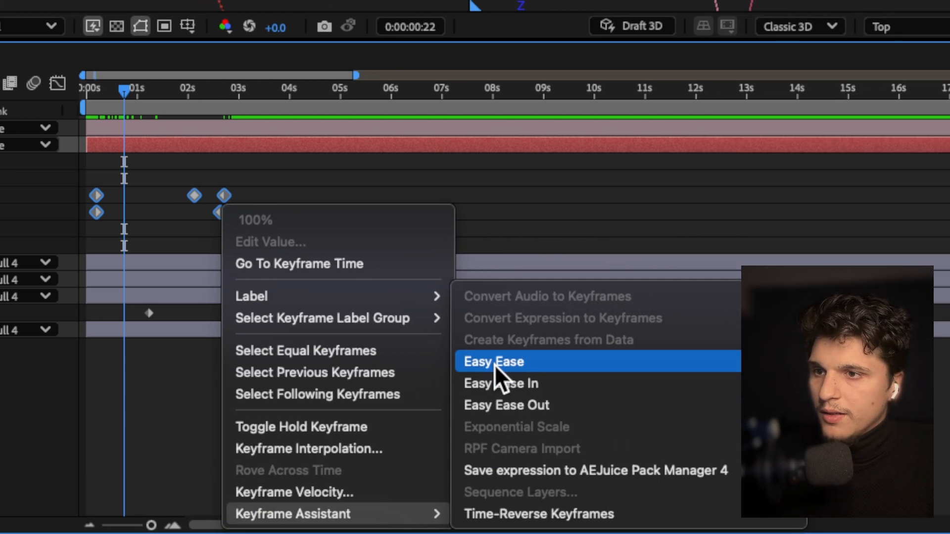
click(730, 382)
Reshape the null's Position speed curve in the Graph Editor so the speed peaks near the start, and scrub through the move
click(332, 310)
click(210, 91)
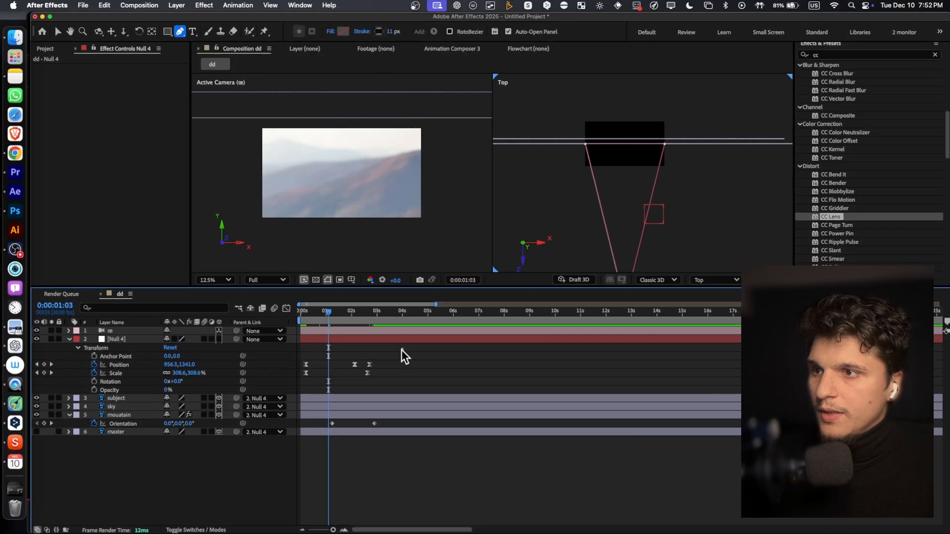
drag(360, 162, 151, 235)
click(286, 308)
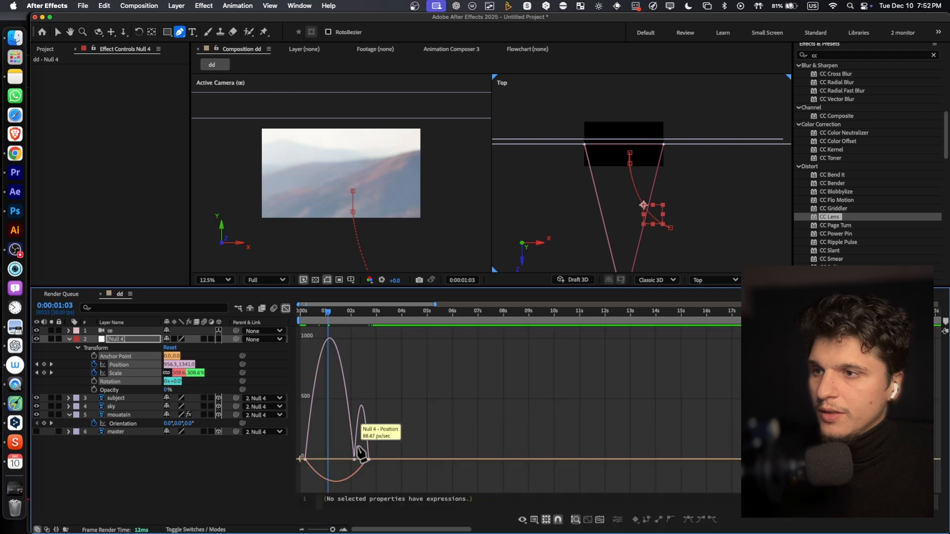
click(354, 462)
click(354, 461)
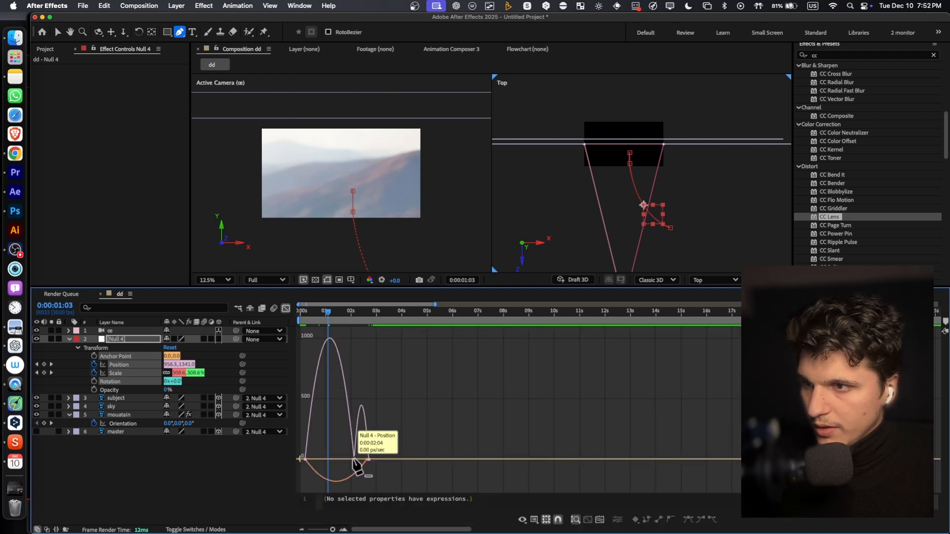
click(59, 32)
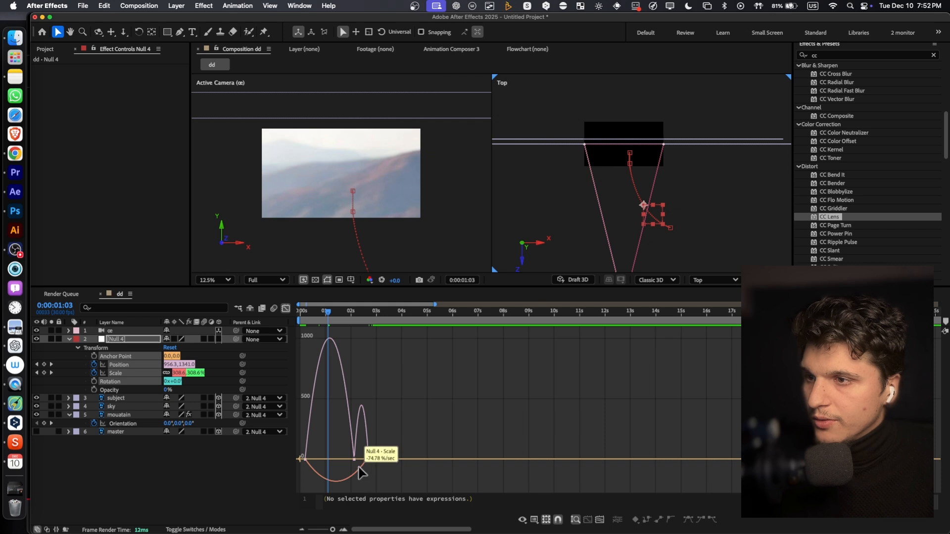
drag(355, 461, 313, 463)
mouse_move(312, 314)
mouse_down()
mouse_move(296, 314)
mouse_move(306, 325)
mouse_move(338, 317)
mouse_move(320, 314)
mouse_up()
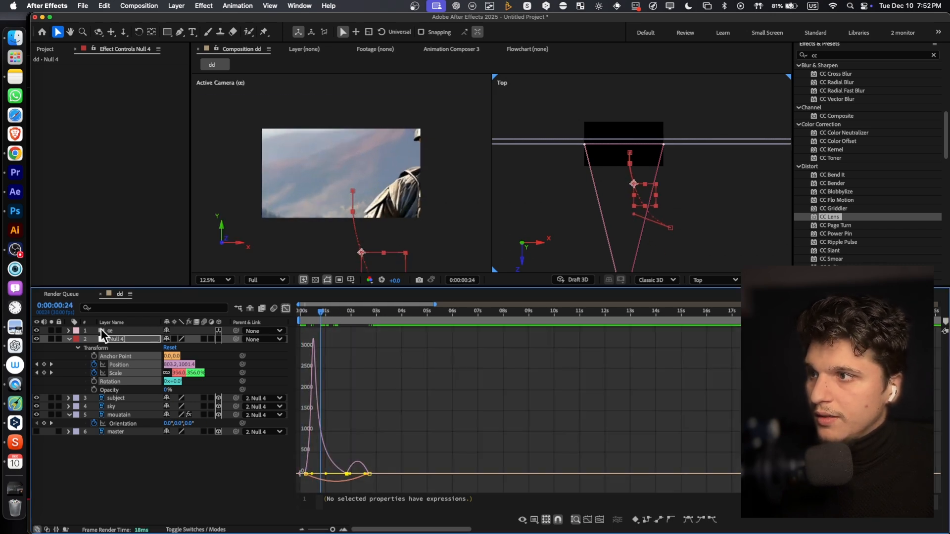
Move the mouatain layer's Orientation keyframes earlier, to about 0:00:01:01 and 0:00:02:09, back in the keyframe timeline
click(69, 339)
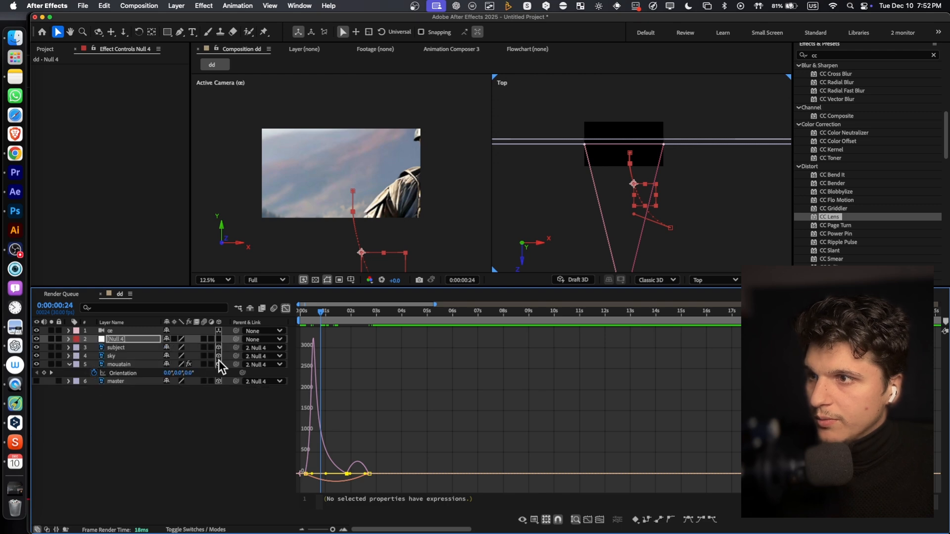
click(284, 308)
click(124, 365)
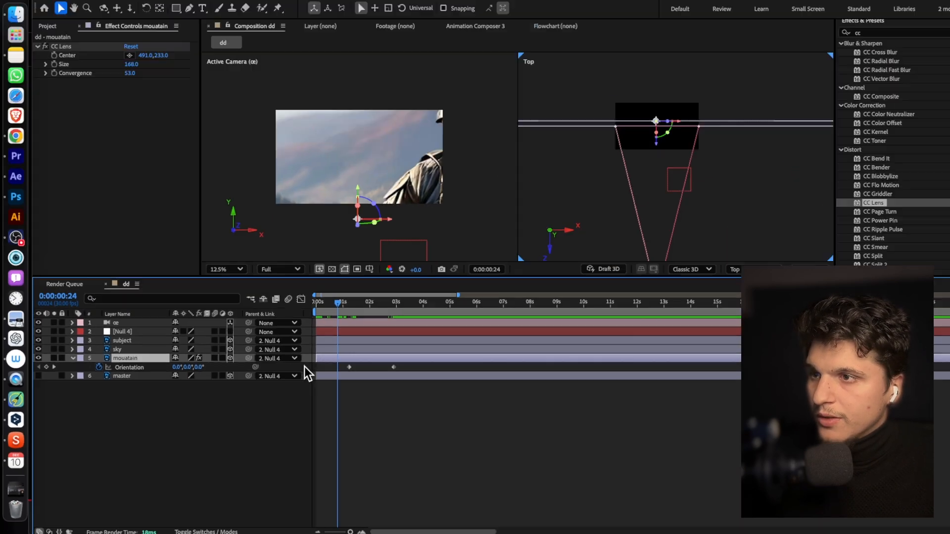
click(331, 373)
click(368, 373)
click(359, 312)
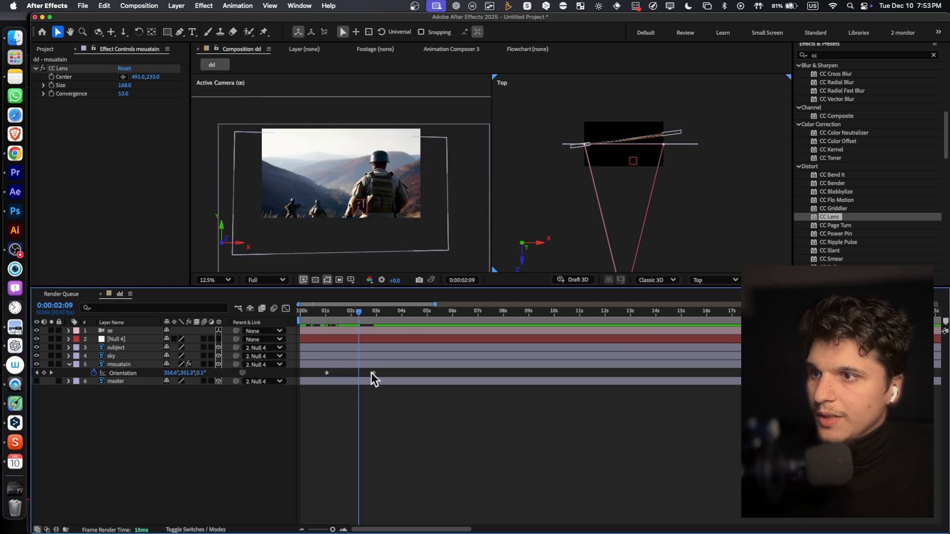
drag(373, 373, 360, 374)
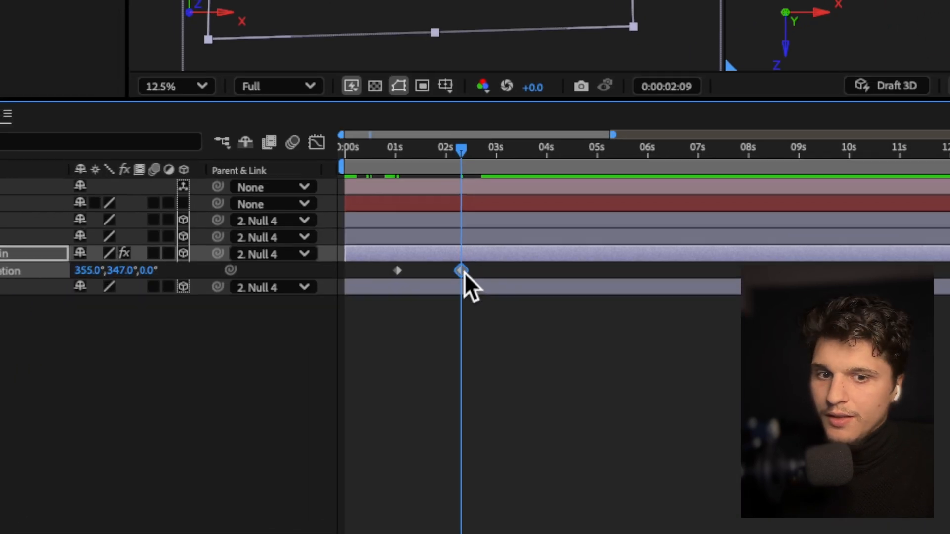
Set the CC Lens Convergence on the mouatain layer to 66 and reduce the effect's Size, checking another frame
click(465, 151)
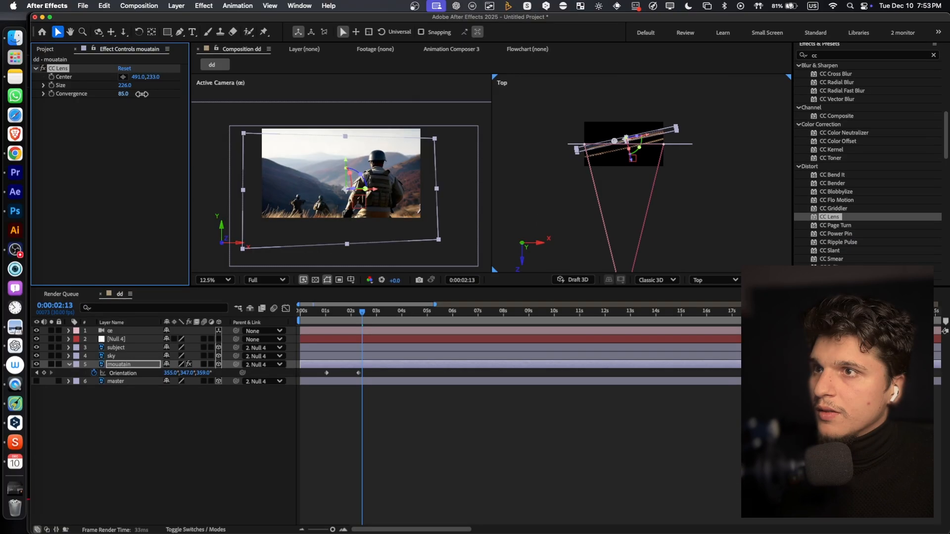
drag(142, 94, 135, 94)
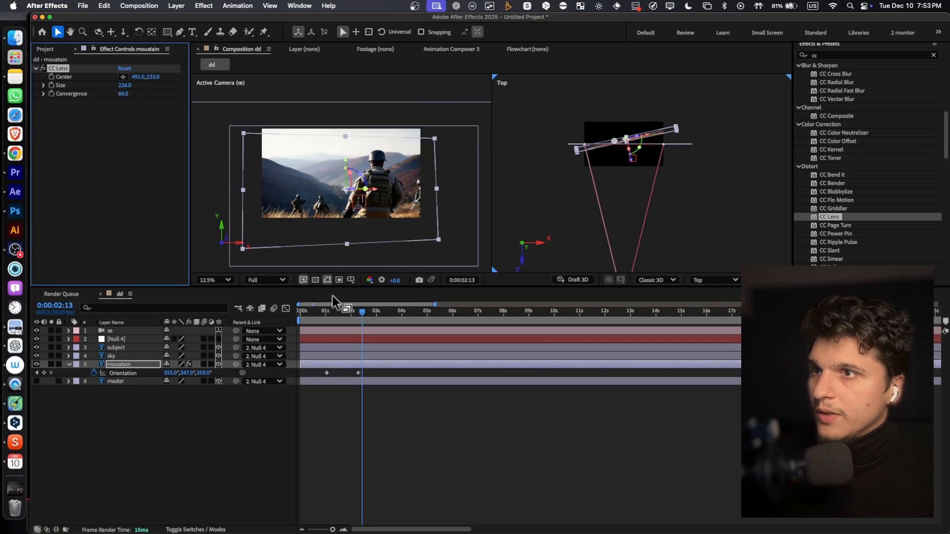
drag(438, 240, 430, 232)
drag(361, 311, 340, 311)
mouse_move(124, 85)
mouse_down()
mouse_move(150, 87)
mouse_move(110, 97)
mouse_up()
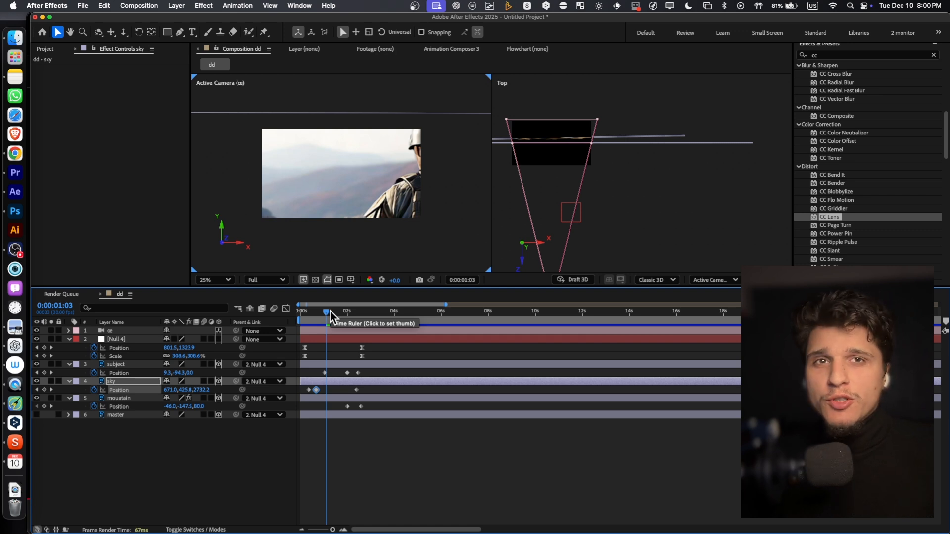
Review the Position keyframes on the sky, subject and mouatain layers while scrubbing through the move
mouse_move(328, 313)
mouse_down()
mouse_move(303, 311)
mouse_move(316, 311)
mouse_up()
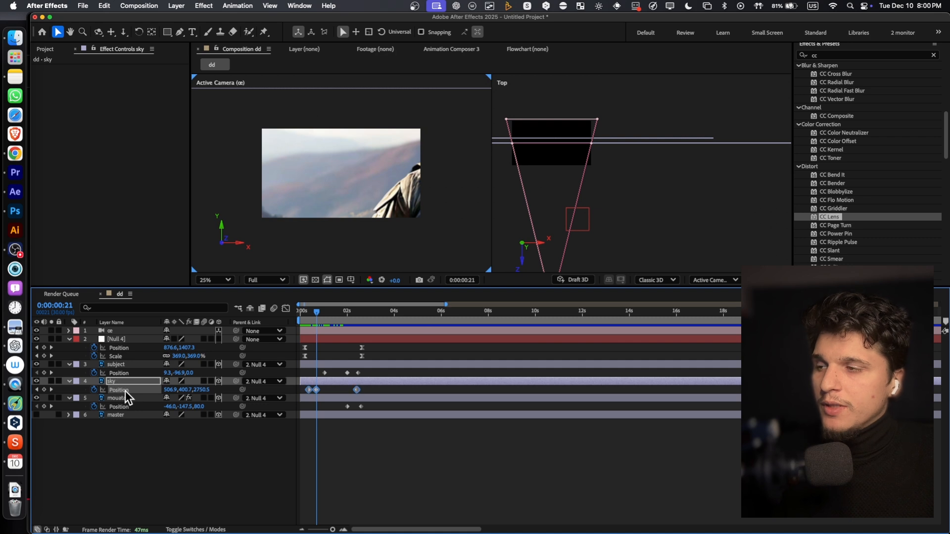
click(124, 365)
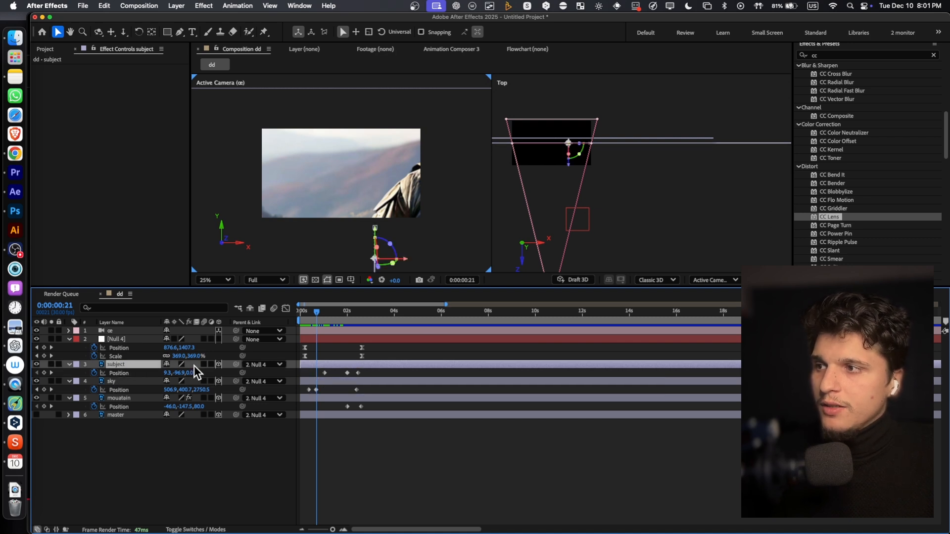
click(130, 399)
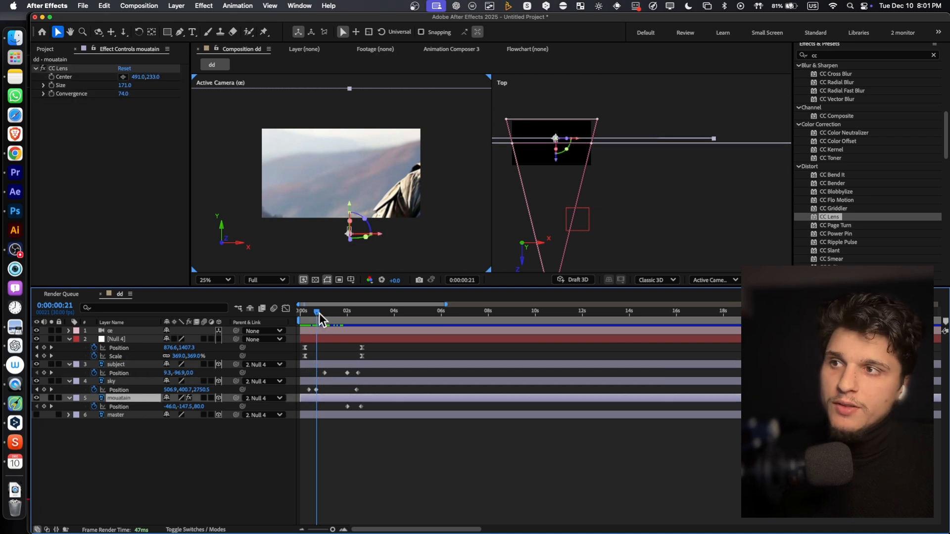
drag(319, 314, 347, 311)
Show the composition in a single Active Camera view at 50% magnification and scrub through the zoom-out
click(762, 280)
click(762, 270)
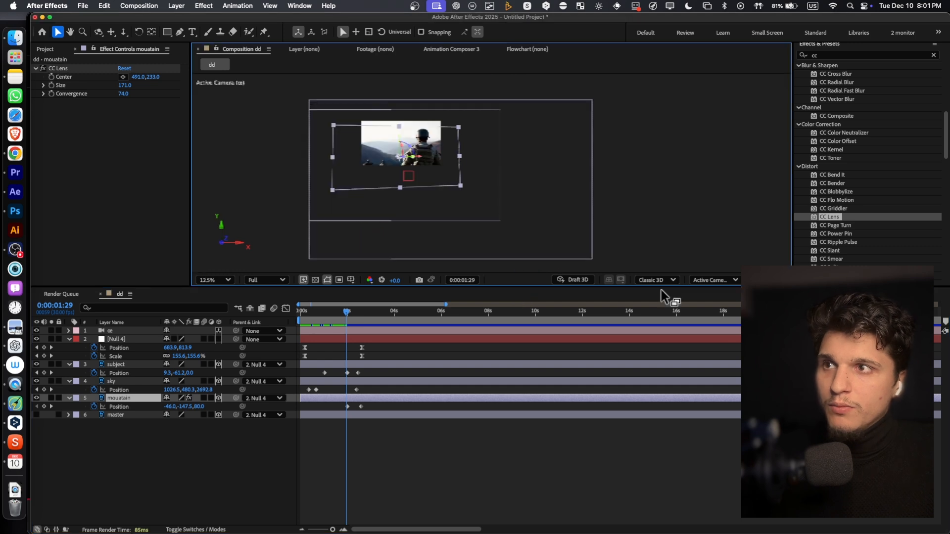
click(216, 281)
click(220, 324)
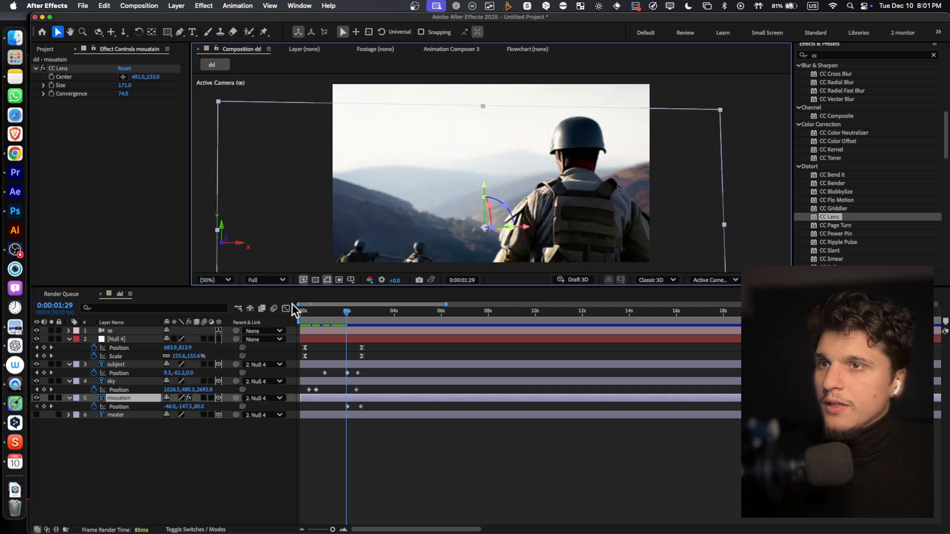
mouse_move(330, 316)
mouse_down()
mouse_move(296, 316)
mouse_move(349, 314)
mouse_up()
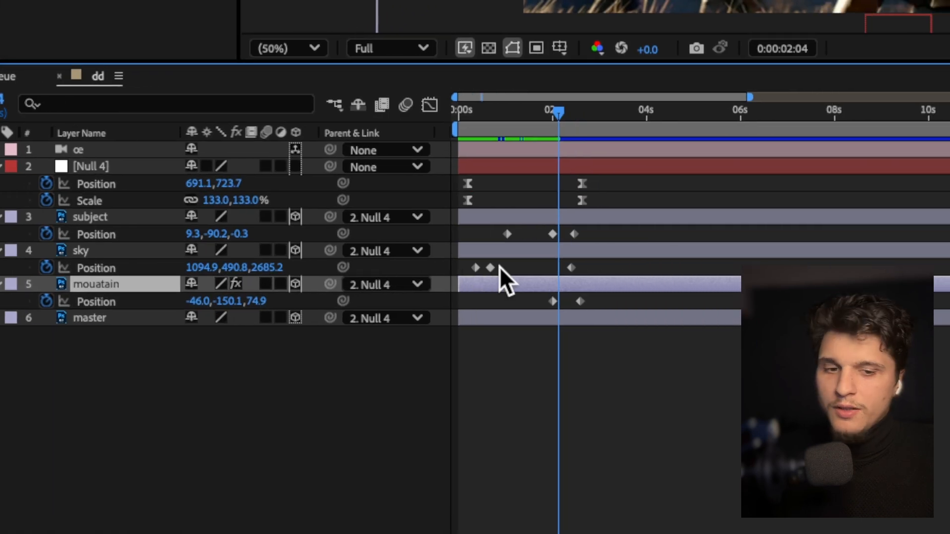
drag(482, 116, 581, 114)
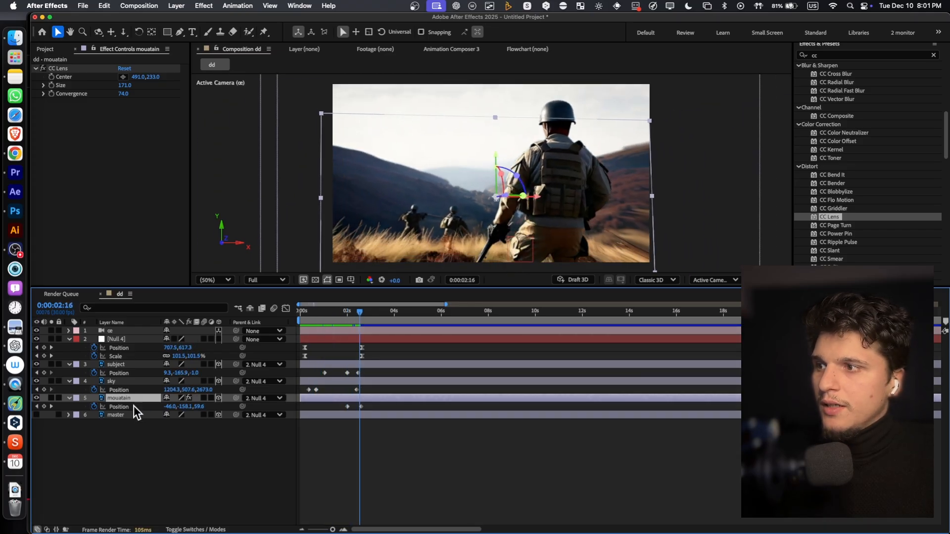
Shift the mouatain layer's last Position keyframe slightly earlier, near 0:00:02:16, and preview the animation from the start
click(118, 365)
click(121, 382)
click(125, 364)
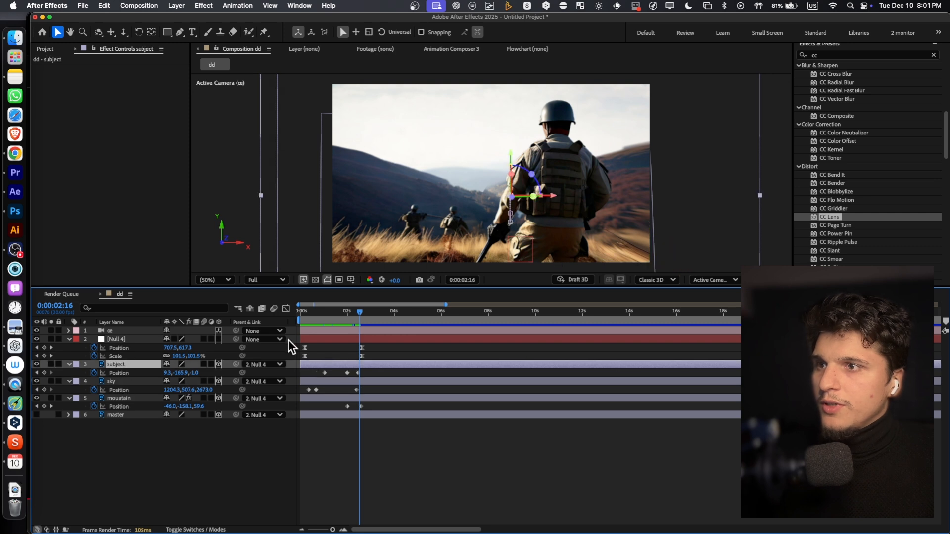
click(361, 407)
drag(361, 406, 360, 406)
mouse_move(344, 317)
mouse_down()
mouse_move(359, 316)
mouse_move(326, 315)
mouse_move(361, 310)
mouse_up()
click(121, 366)
click(118, 398)
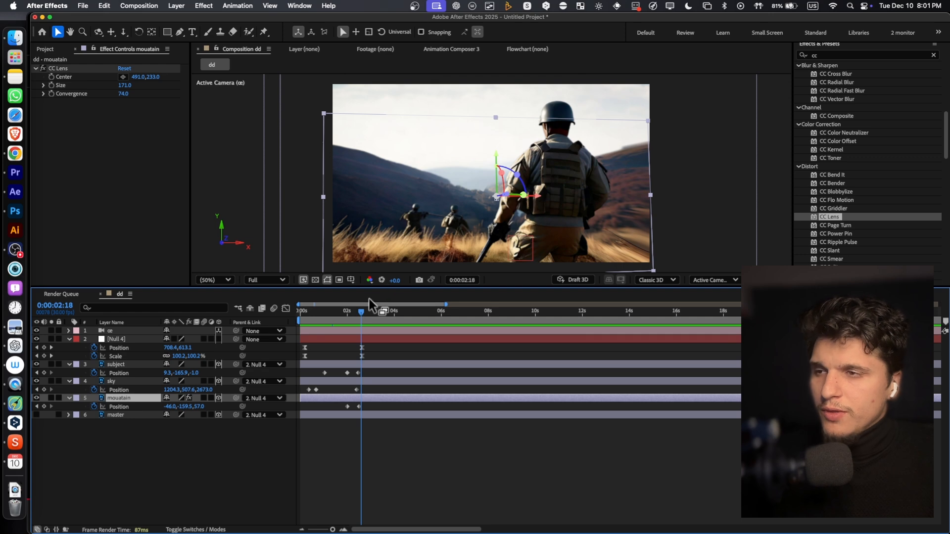
drag(360, 308, 301, 310)
key(space)
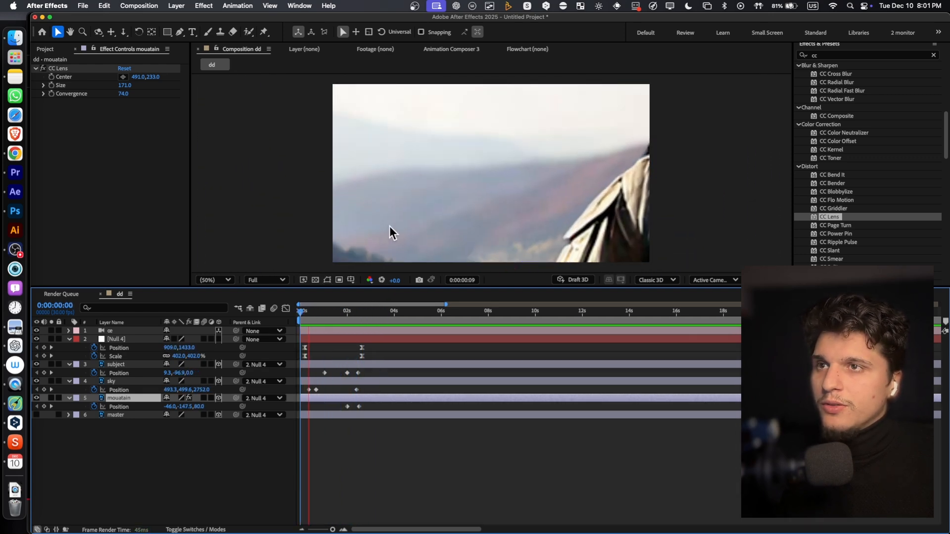
Try a different sky Position at 0:00:01:17, preview it, and delete that keyframe
drag(351, 311, 337, 312)
drag(187, 390, 290, 354)
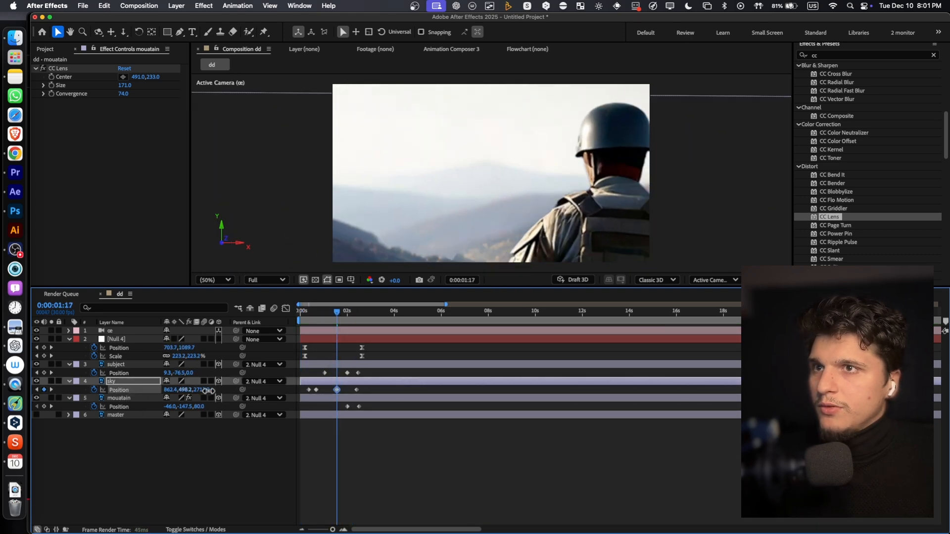
drag(201, 390, 436, 382)
drag(338, 313, 325, 314)
drag(326, 314, 300, 314)
key(space)
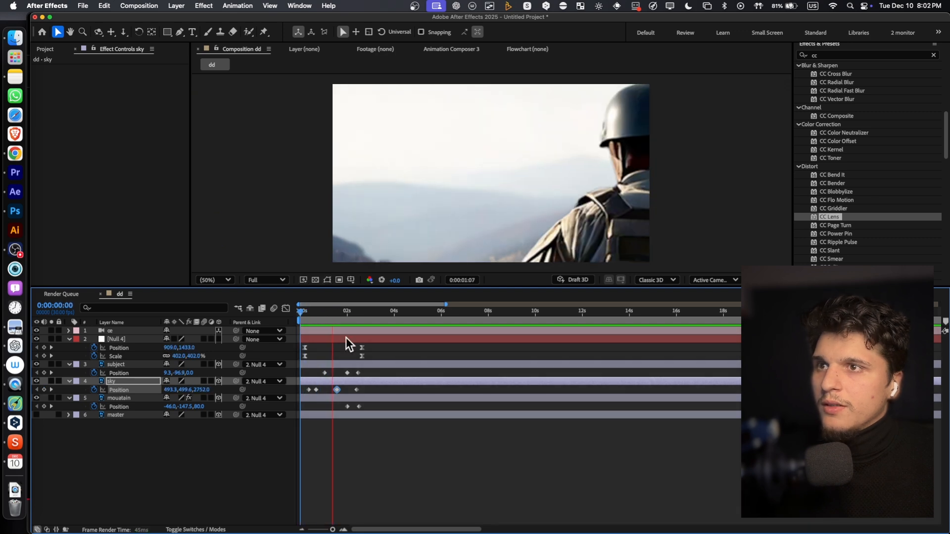
key(space)
key(Delete)
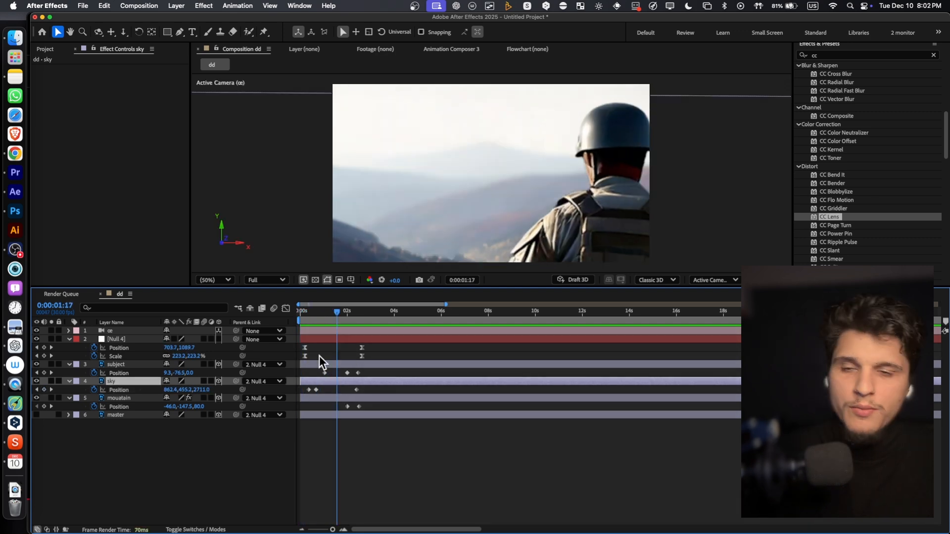
Apply Easy Ease to all of the sky layer's Position keyframes and preview the animation
click(328, 307)
drag(372, 390, 302, 387)
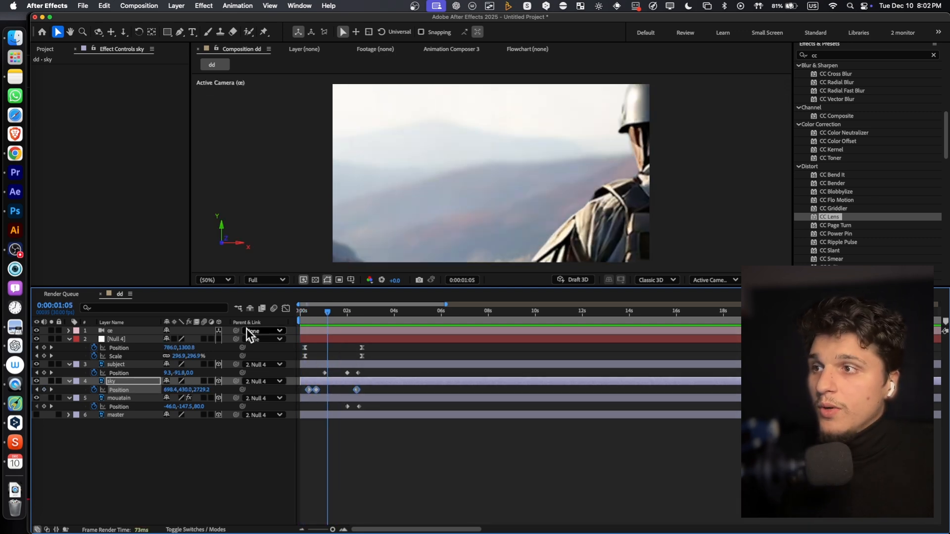
click(286, 309)
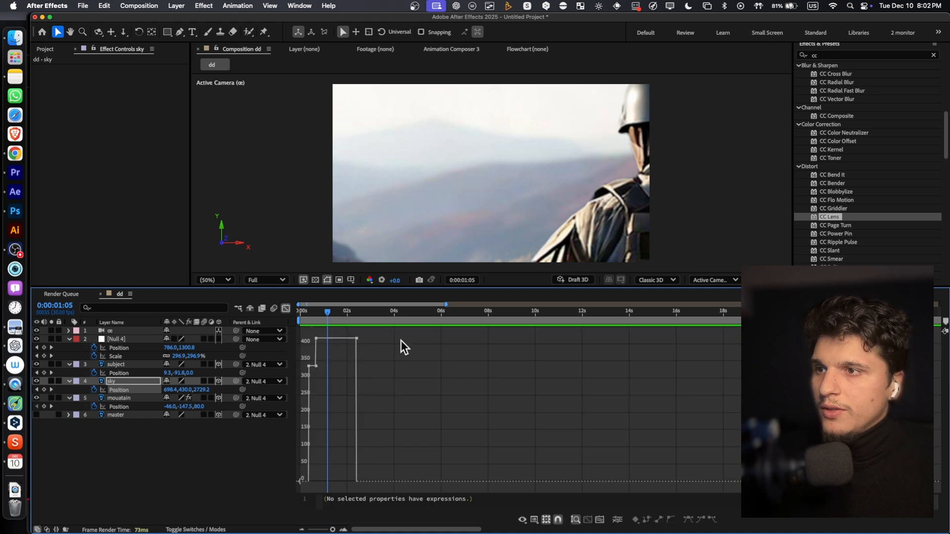
drag(400, 330, 296, 416)
right_click(357, 334)
mouse_move(391, 498)
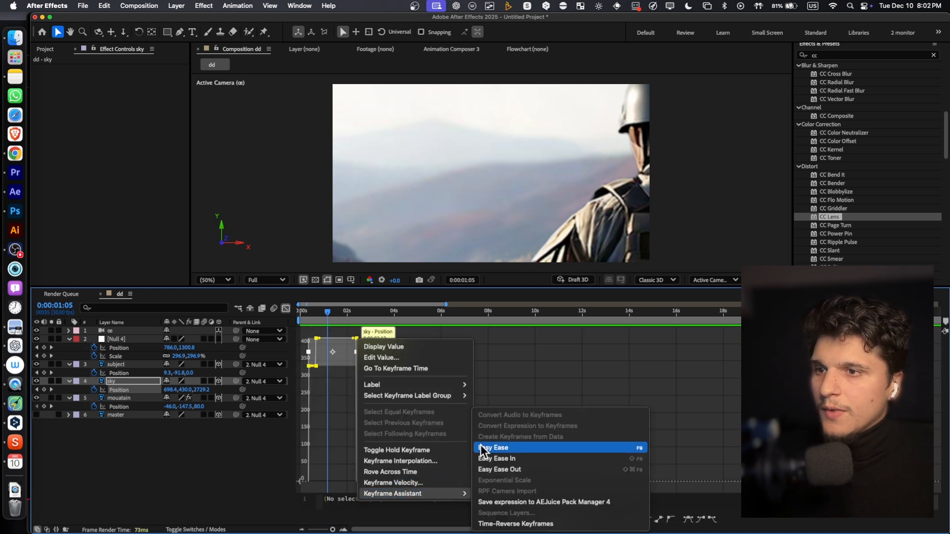
click(482, 449)
click(286, 309)
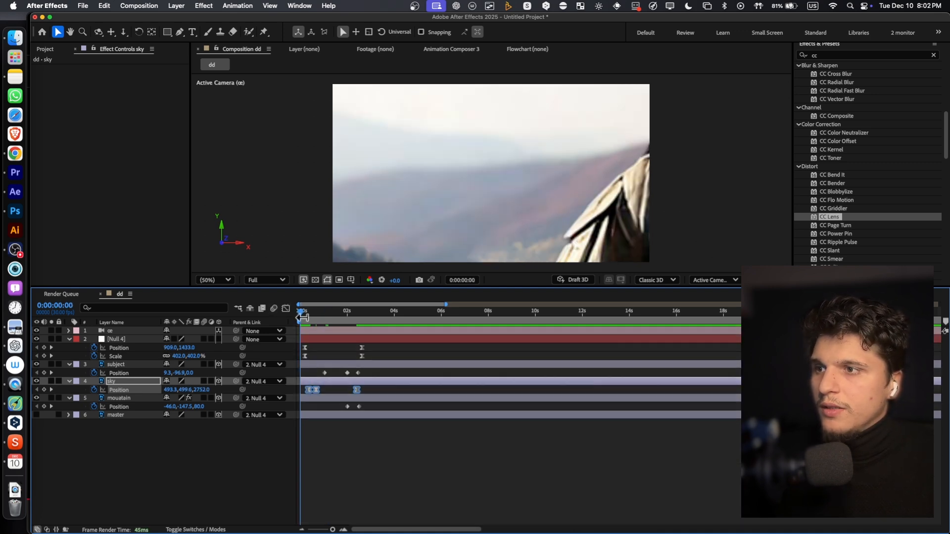
key(space)
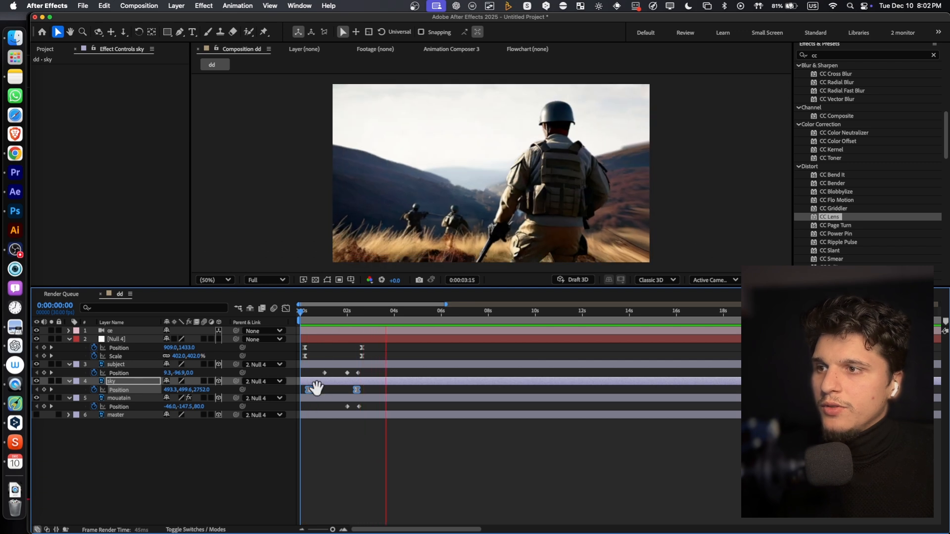
Delay the sky layer's middle Position keyframe to about 1.3 s and its last one to about 3.7 s, previewing the timing
click(317, 331)
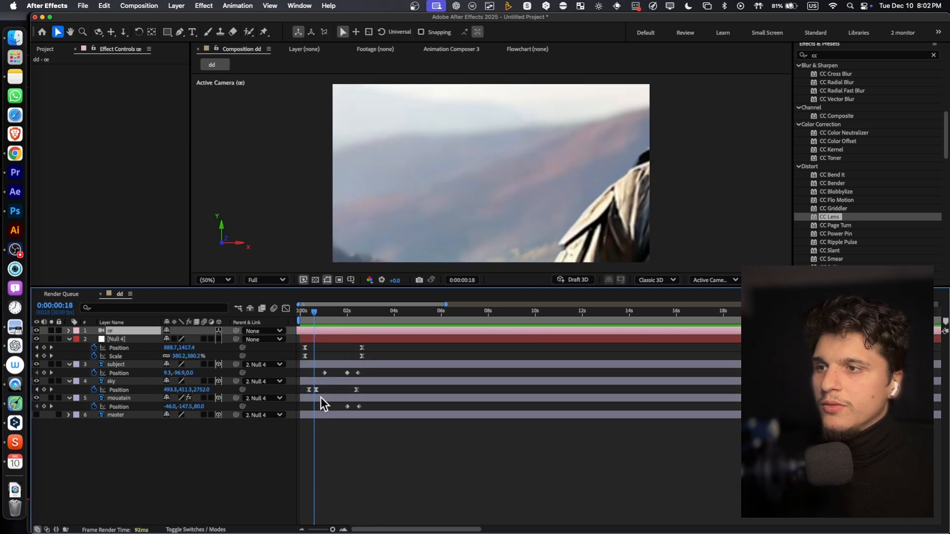
drag(317, 390, 332, 389)
click(297, 311)
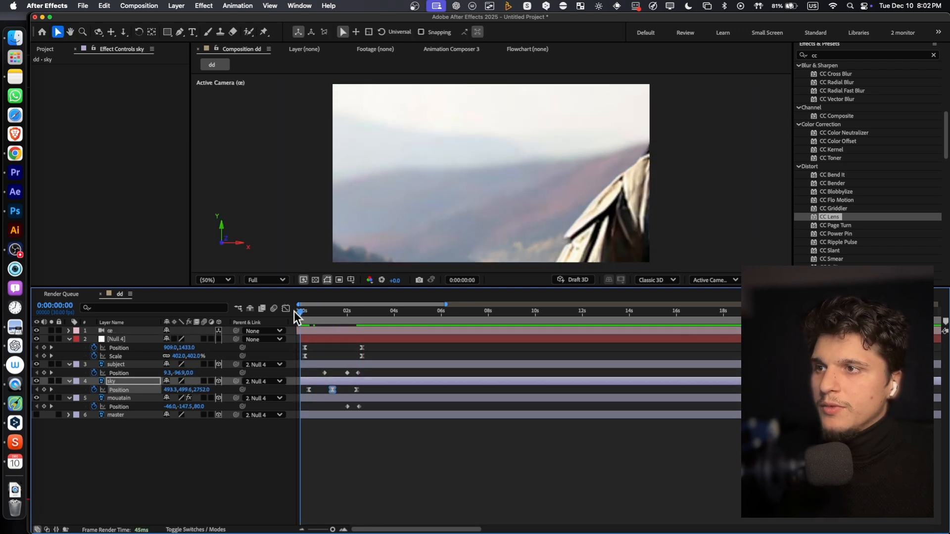
key(space)
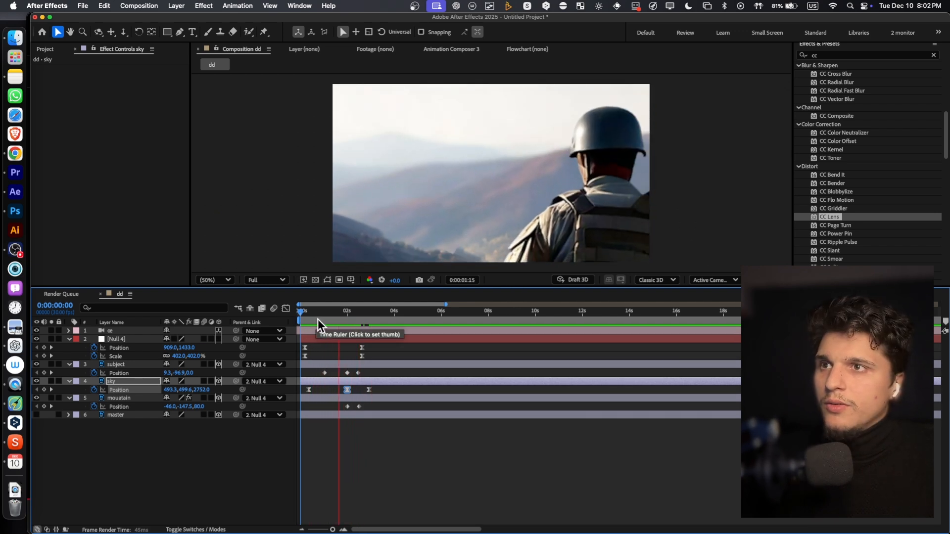
drag(368, 390, 387, 390)
click(359, 312)
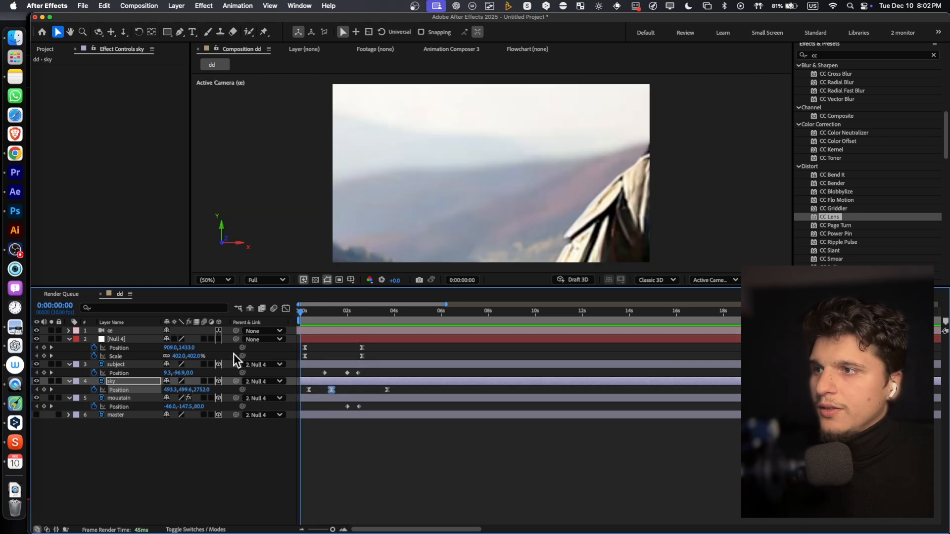
Enable motion blur for the null, subject, sky, mouatain and master layers and for the composition, and scrub through the move
drag(242, 440, 187, 337)
click(204, 339)
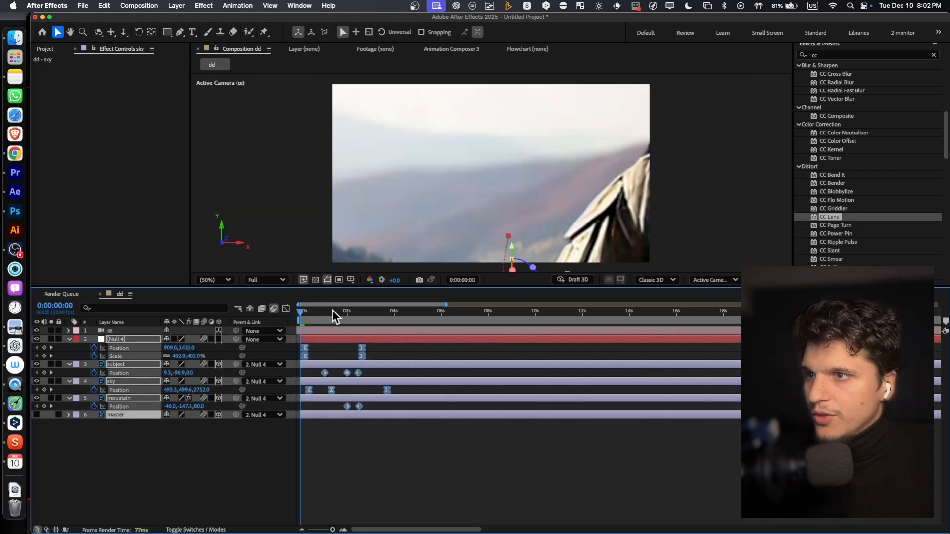
drag(297, 312, 356, 316)
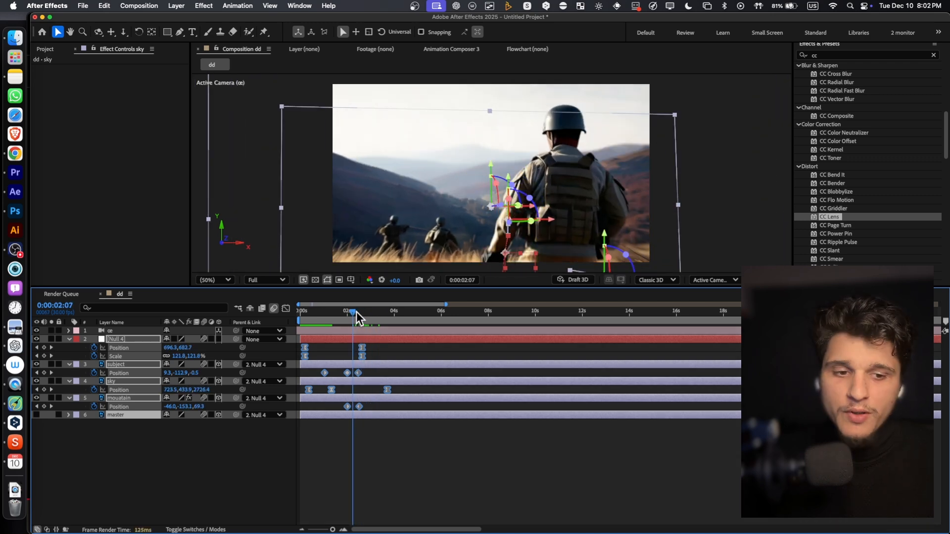